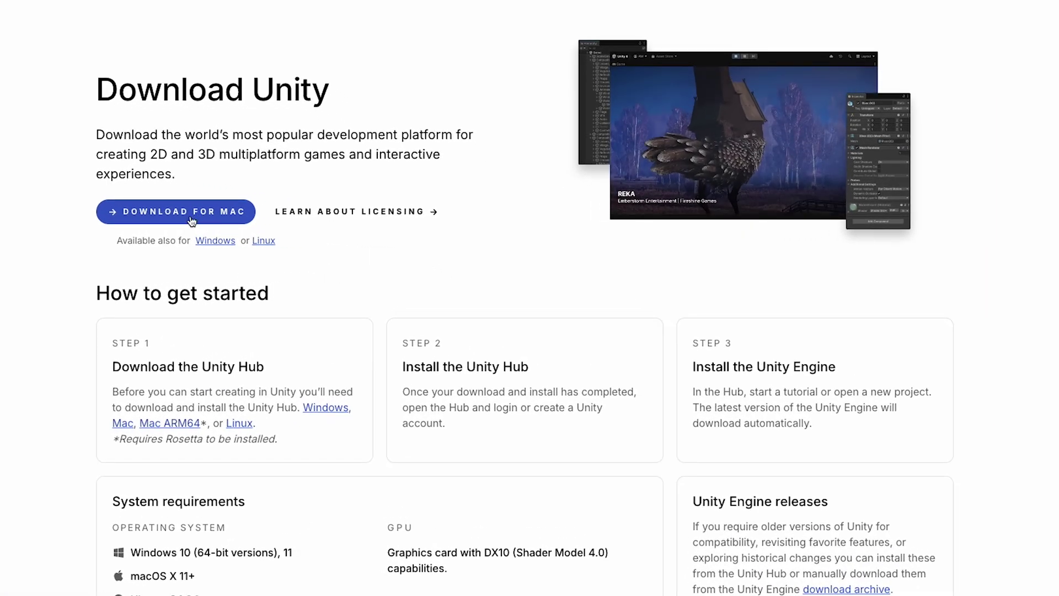
# Step: Start the Unity Hub download for Windows from unity.com and open the account menu
pyautogui.click(222, 241)
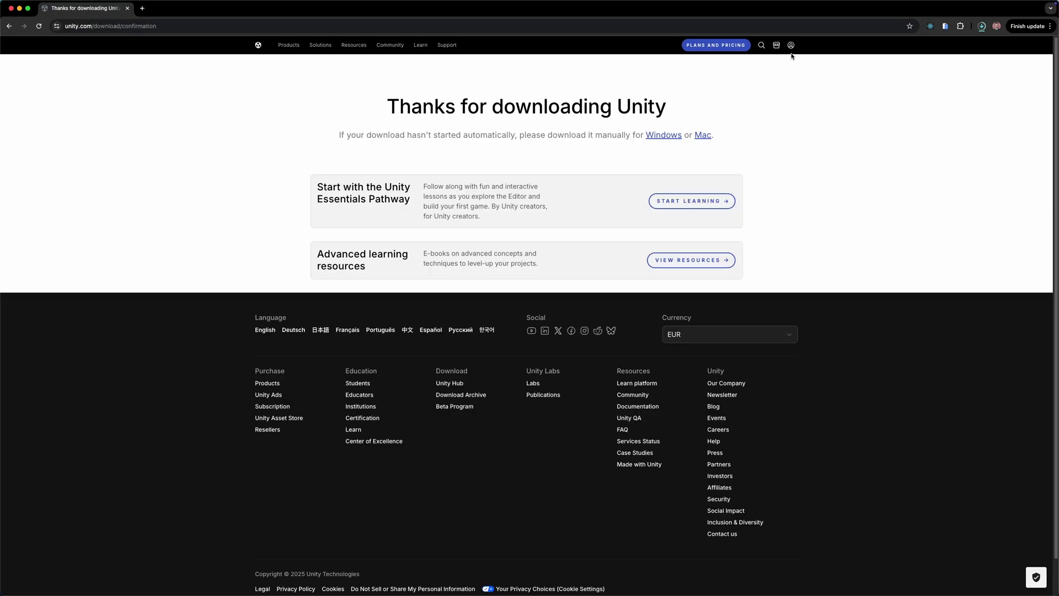
pyautogui.click(791, 45)
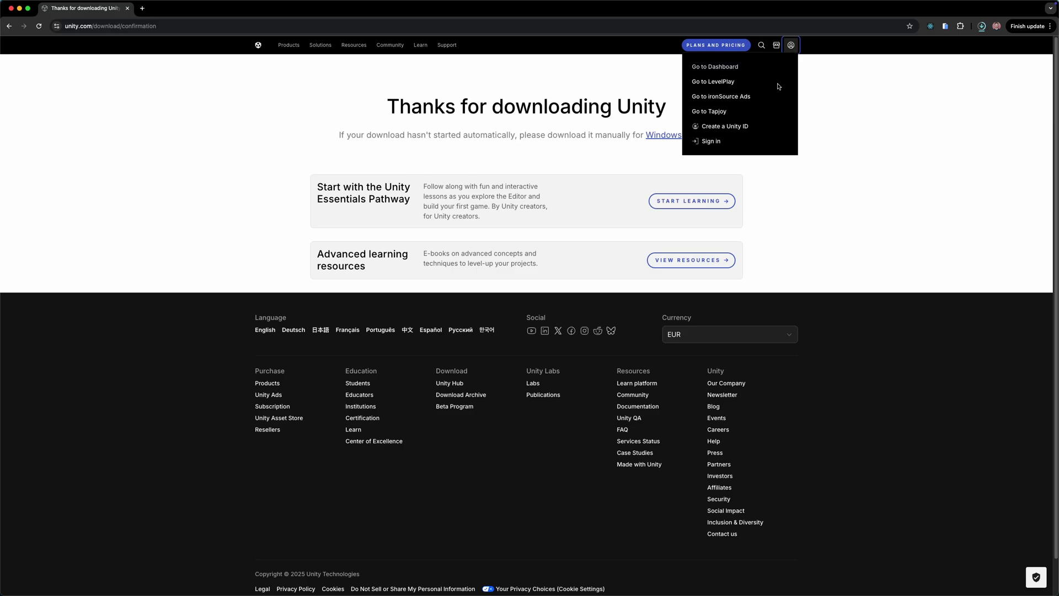
pyautogui.click(726, 128)
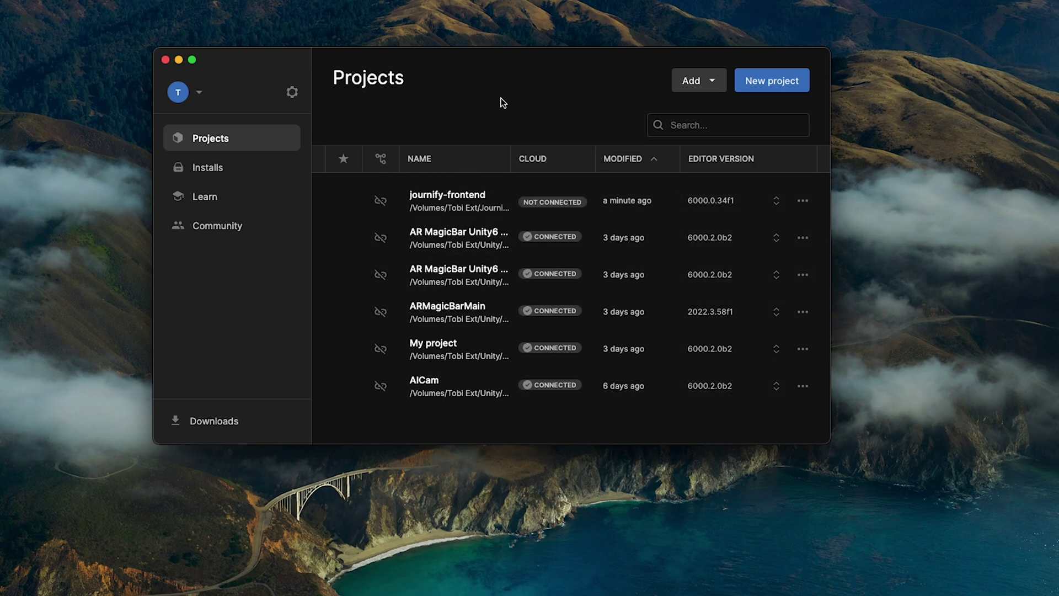
# Step: Show the installed editor versions and open the Install Editor list of official releases
pyautogui.click(199, 94)
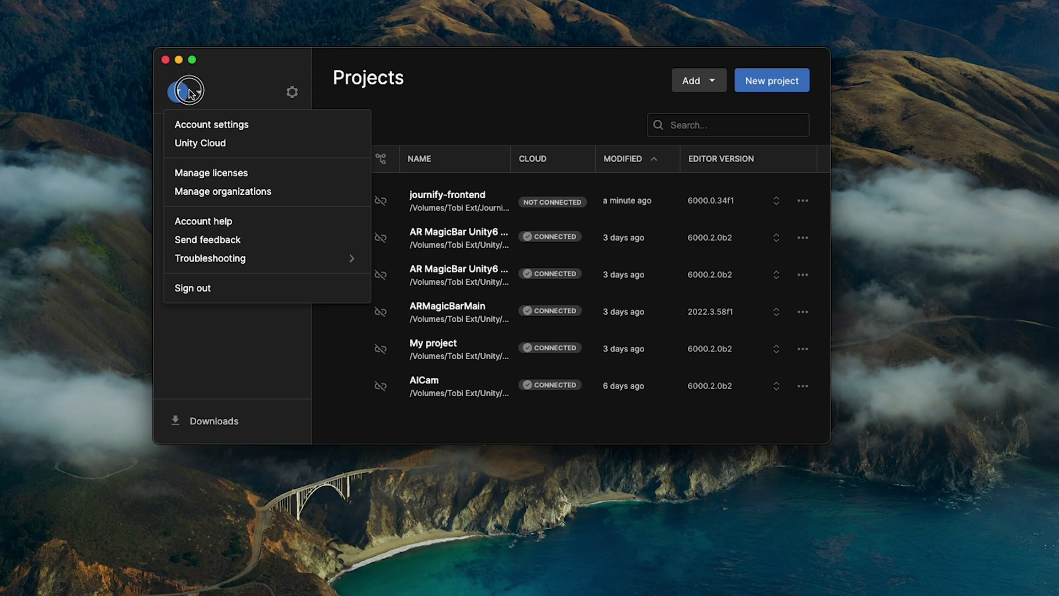
pyautogui.click(190, 94)
pyautogui.click(208, 167)
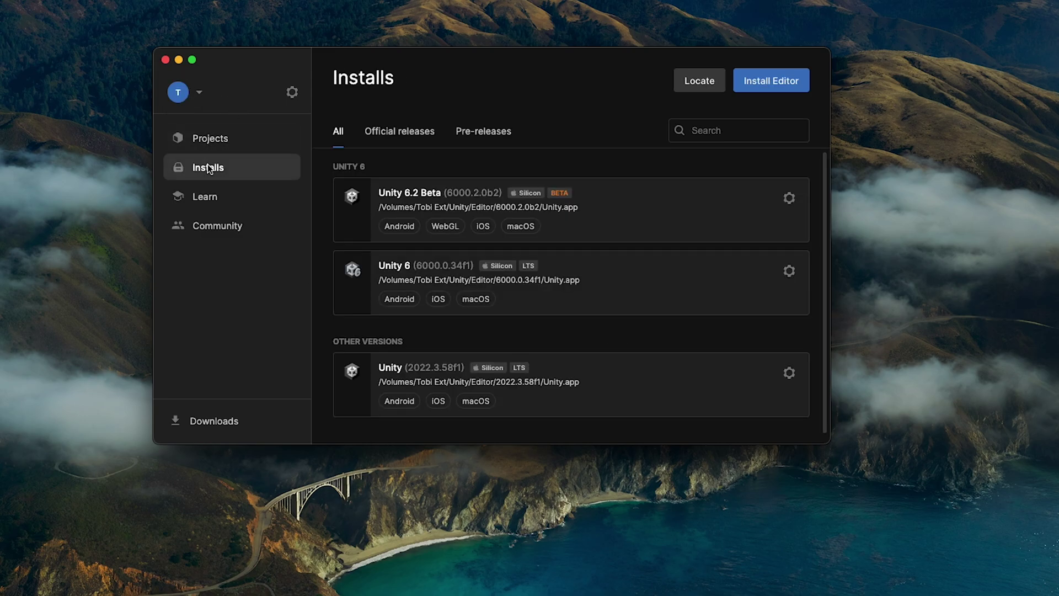
pyautogui.click(745, 88)
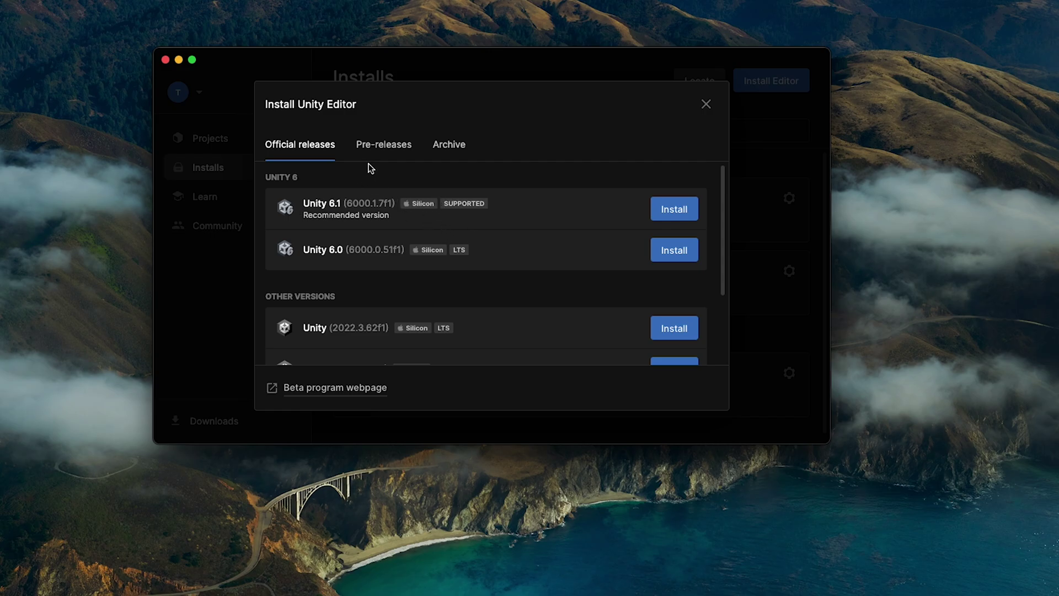
# Step: Browse the Pre-releases and Archive tabs, then start installing the recommended Unity 6.1 editor
pyautogui.click(366, 148)
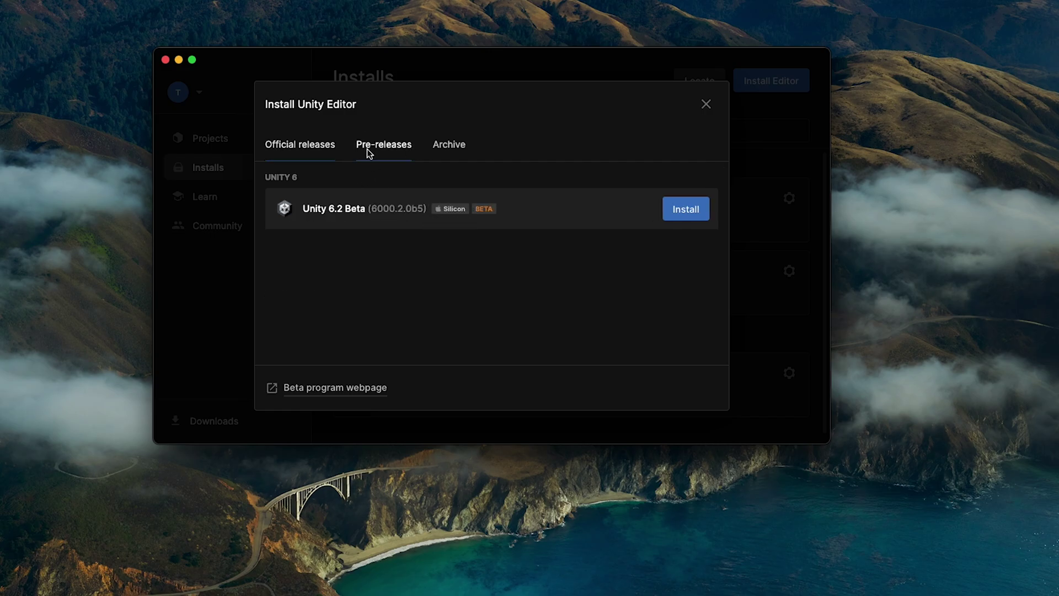
pyautogui.click(439, 146)
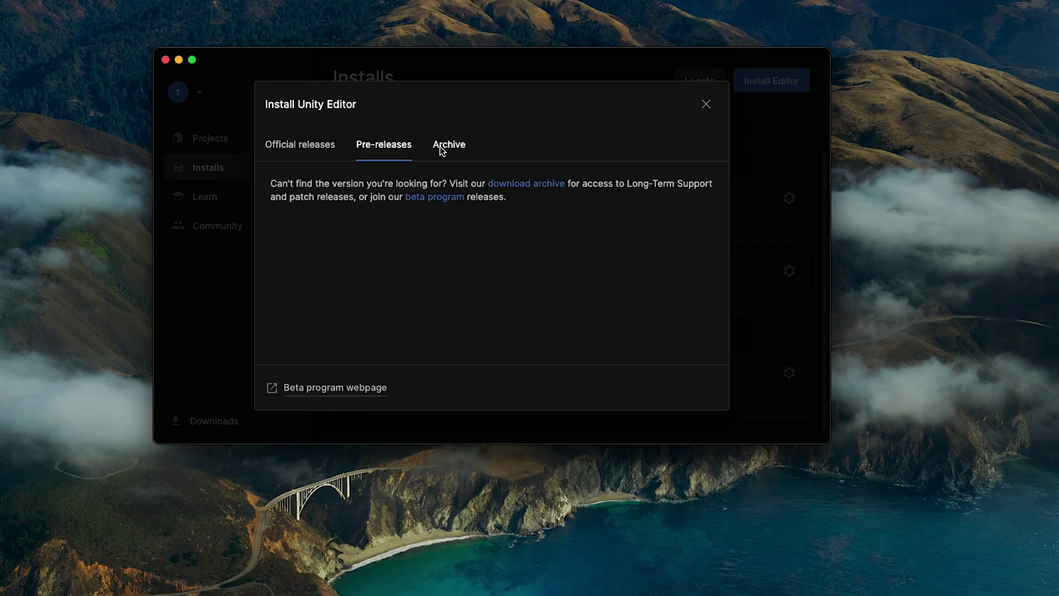
pyautogui.click(499, 187)
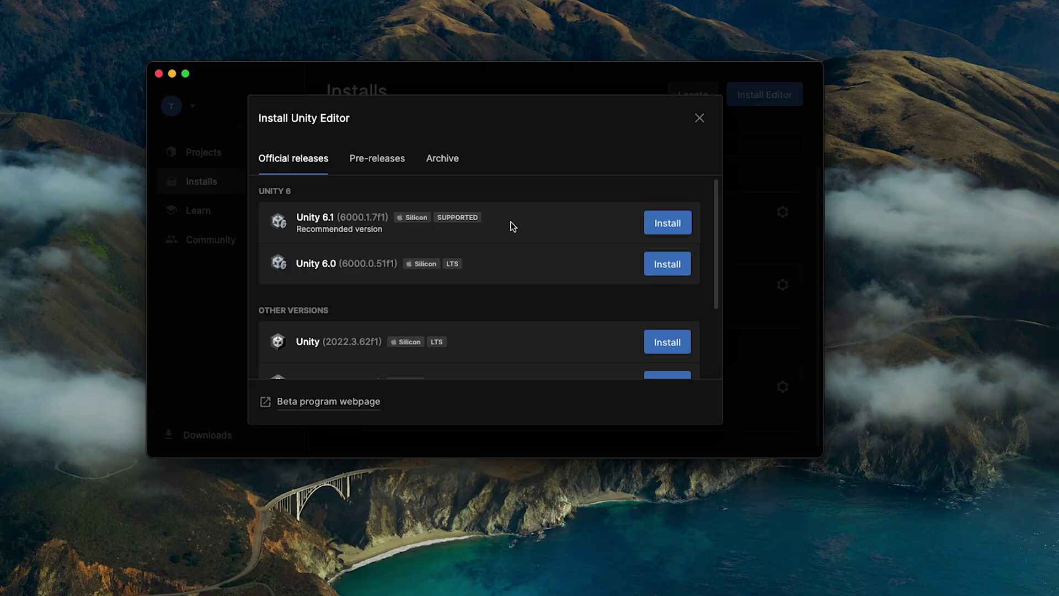
pyautogui.click(664, 222)
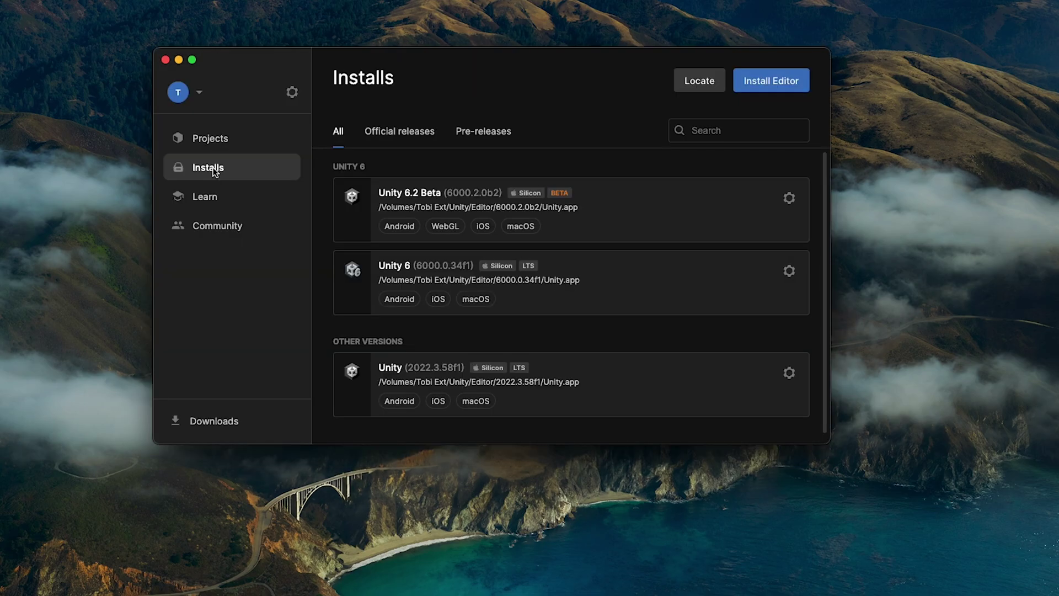
# Step: Create a Universal 3D project named 'AR Foundation Setup' on editor 6000.0.34f1
pyautogui.click(210, 138)
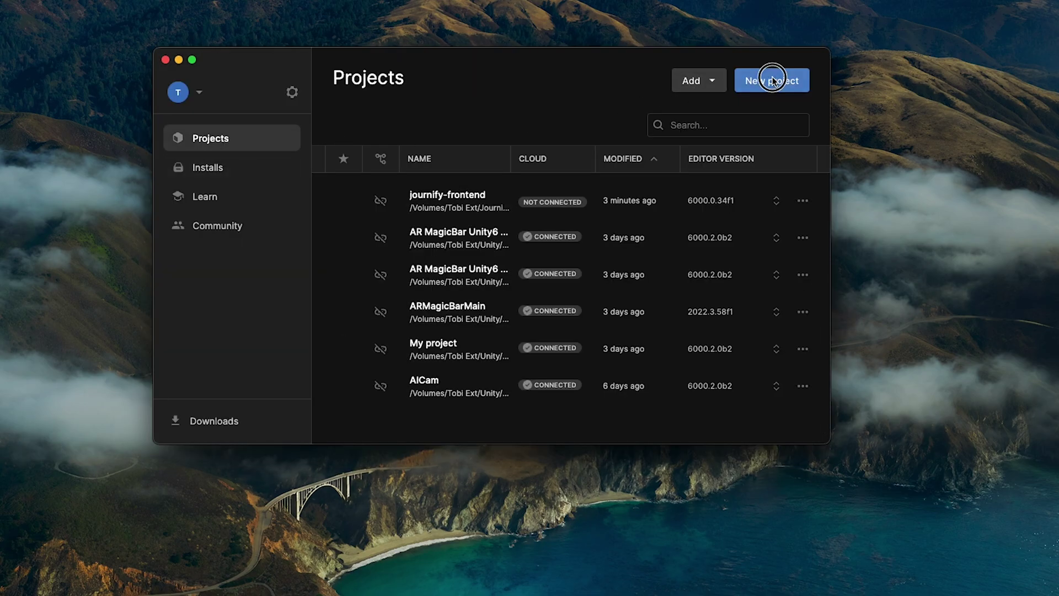
pyautogui.click(772, 79)
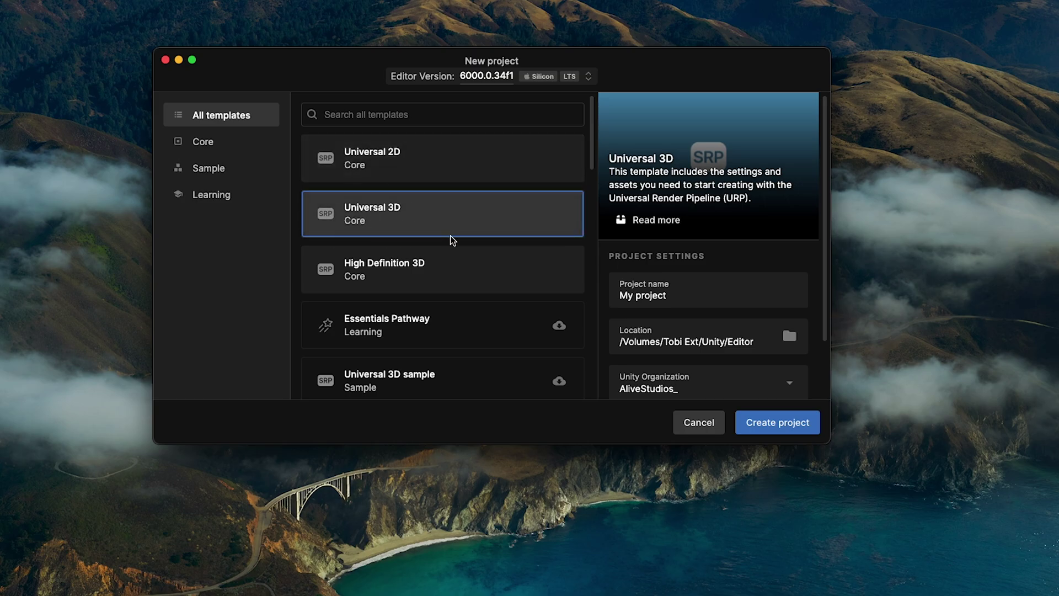
pyautogui.press('Tab')
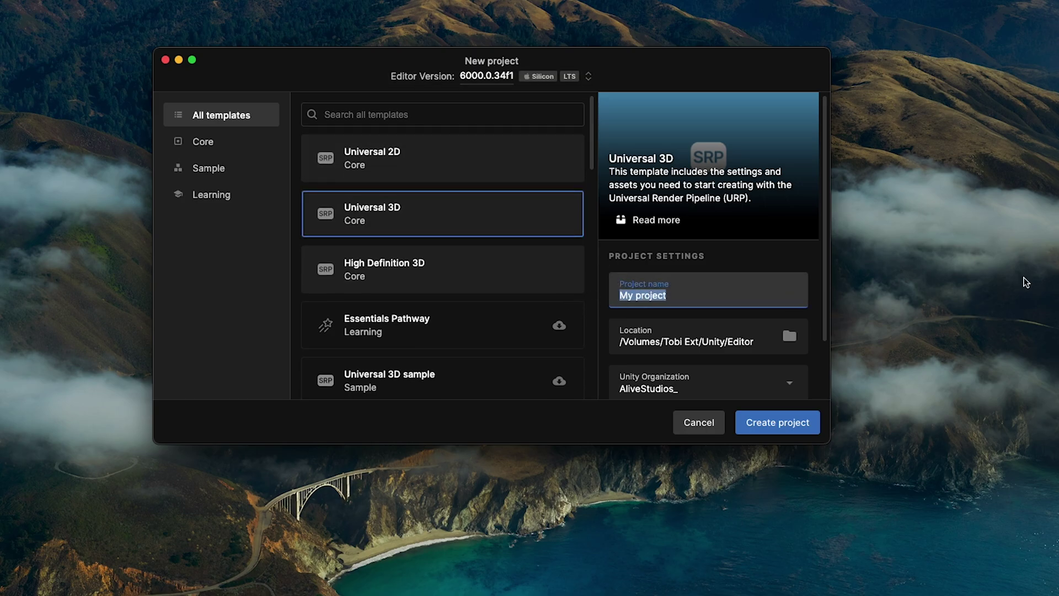
pyautogui.write('AR Foundation Setup')
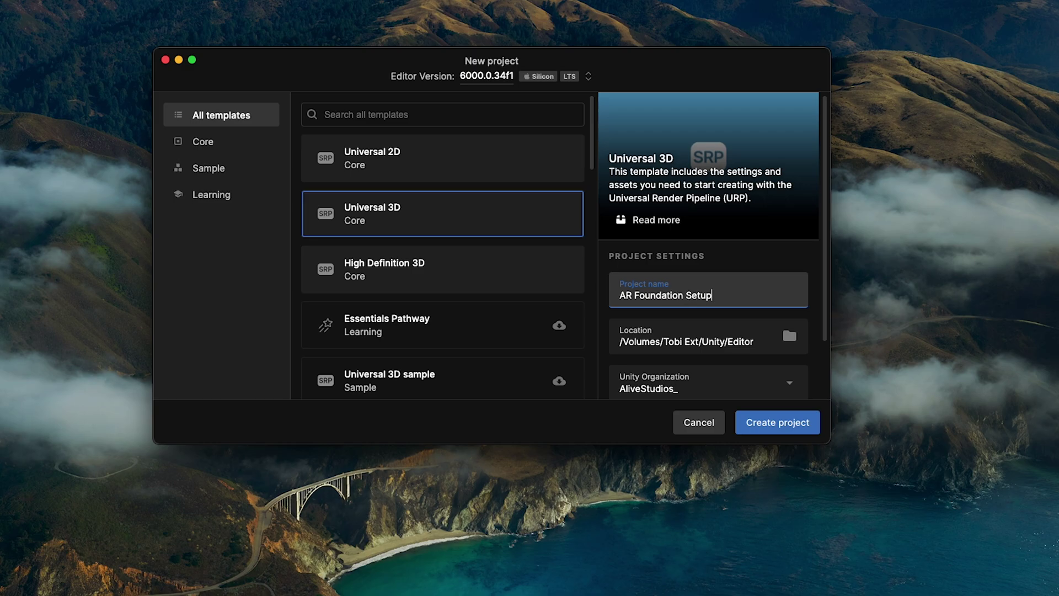
pyautogui.scroll(-2, 711, 331)
pyautogui.click(778, 423)
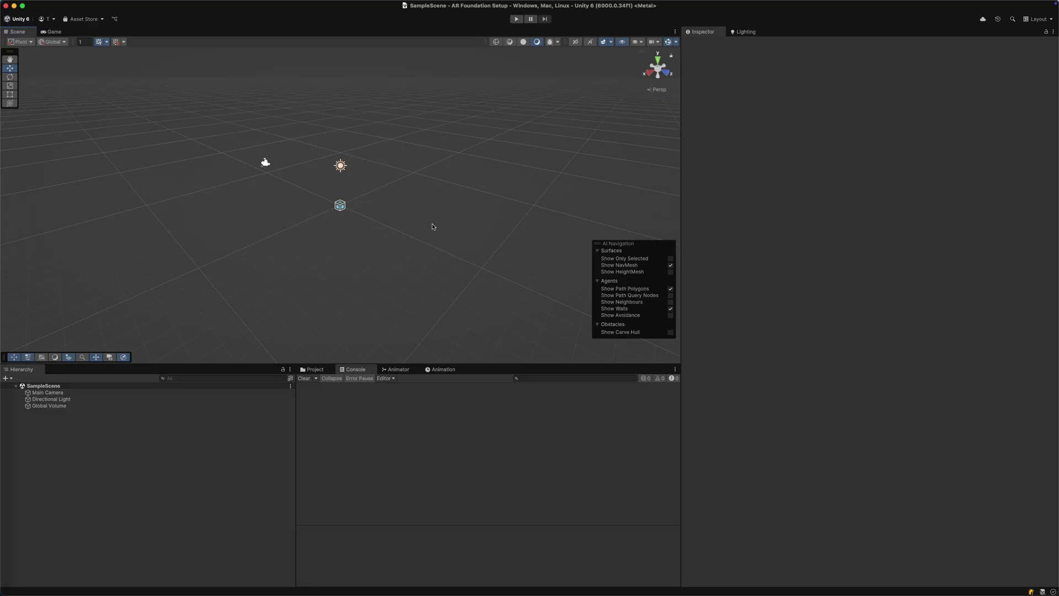
# Step: Install the AR Foundation package from the Unity Registry in Package Manager
pyautogui.click(243, 5)
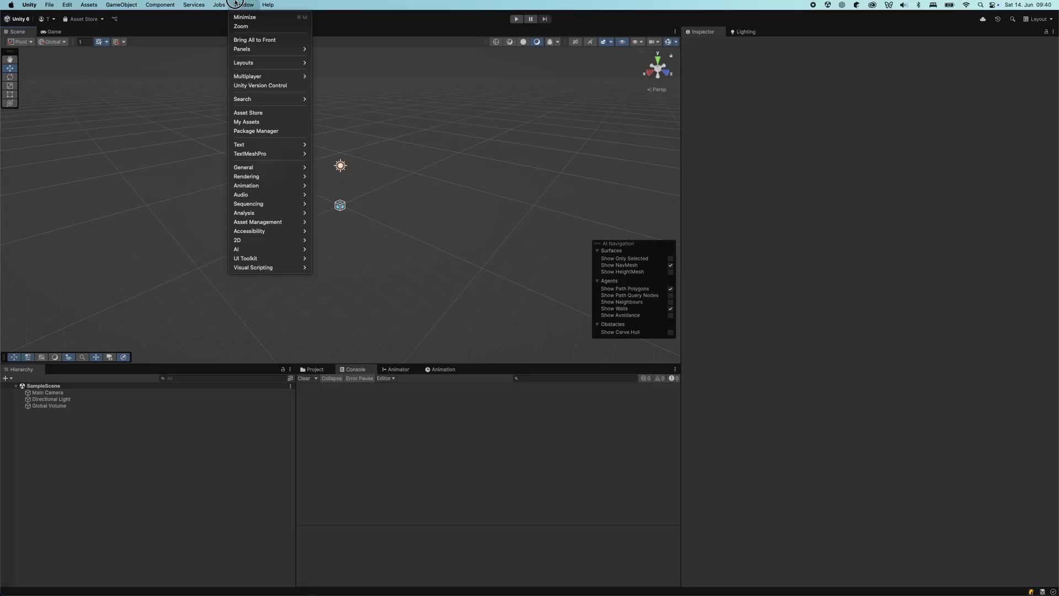
pyautogui.click(276, 133)
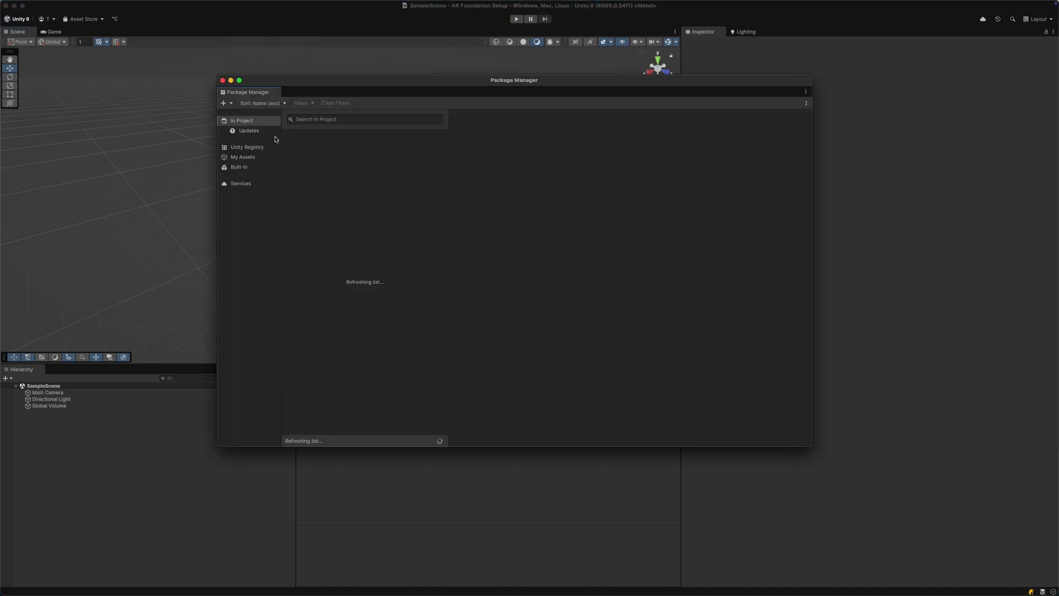
pyautogui.click(249, 149)
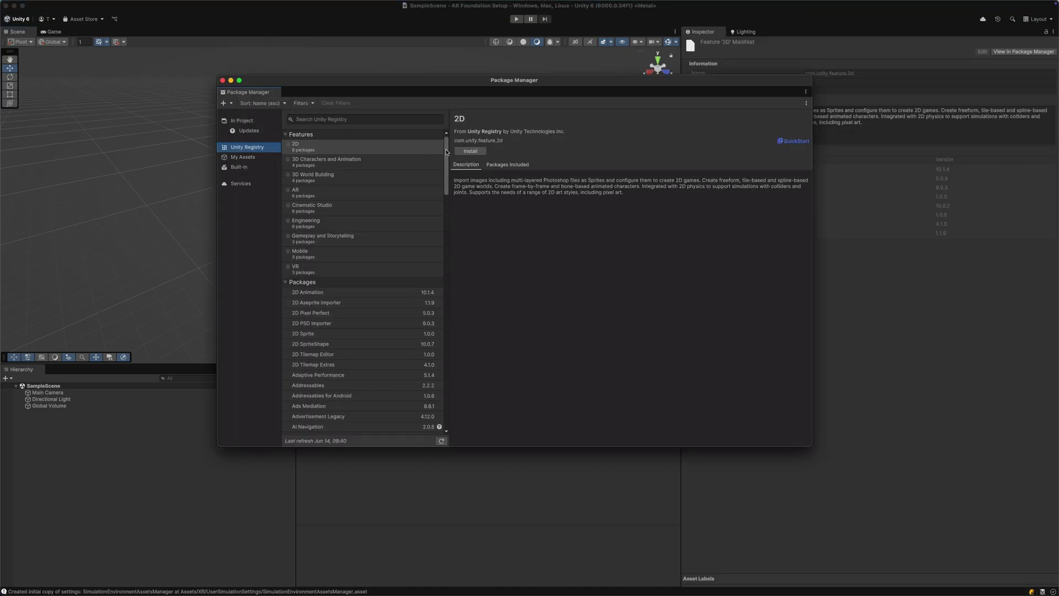
pyautogui.scroll(-10, 386, 221)
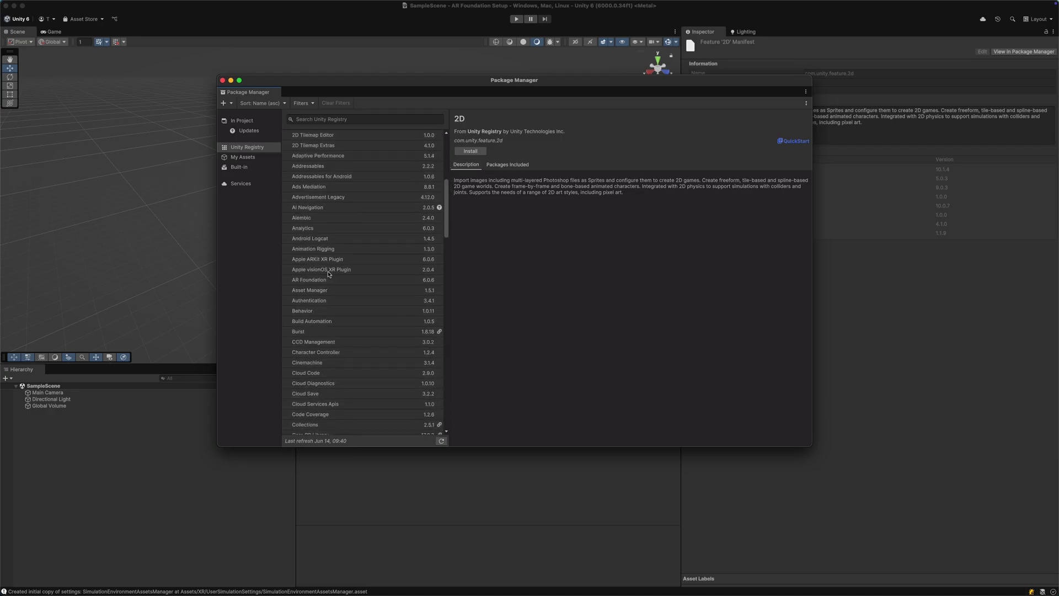
pyautogui.click(321, 280)
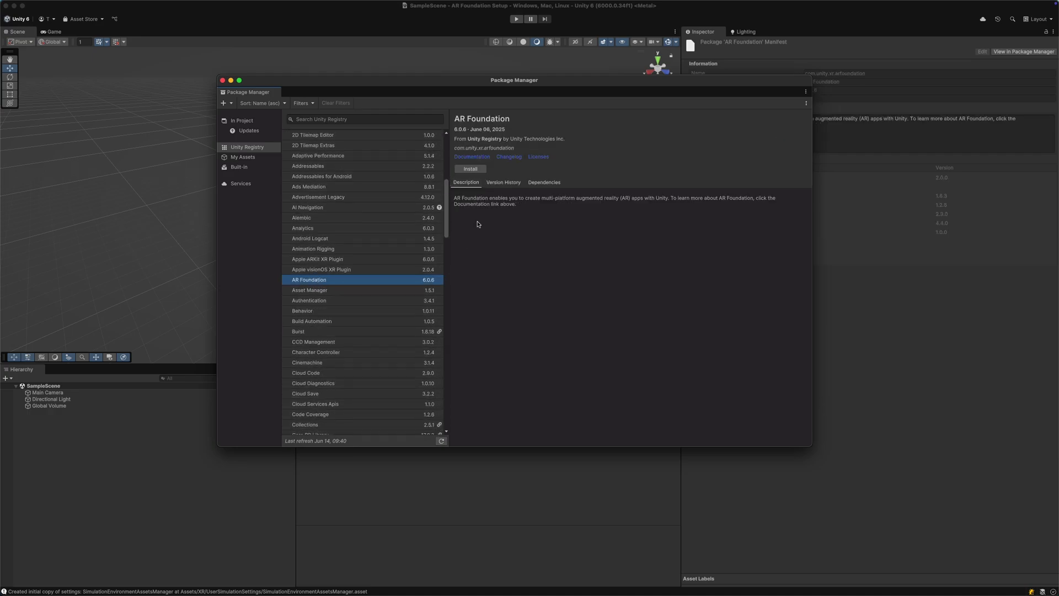
pyautogui.click(470, 168)
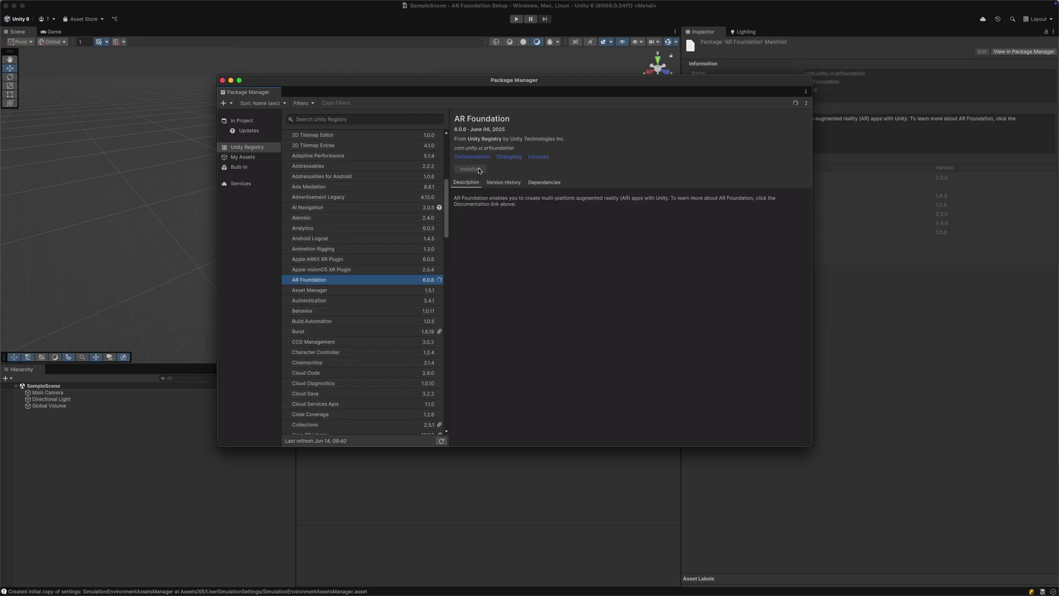
# Step: Install the Apple ARKit XR Plugin and Google ARCore XR Plugin packages
pyautogui.click(305, 260)
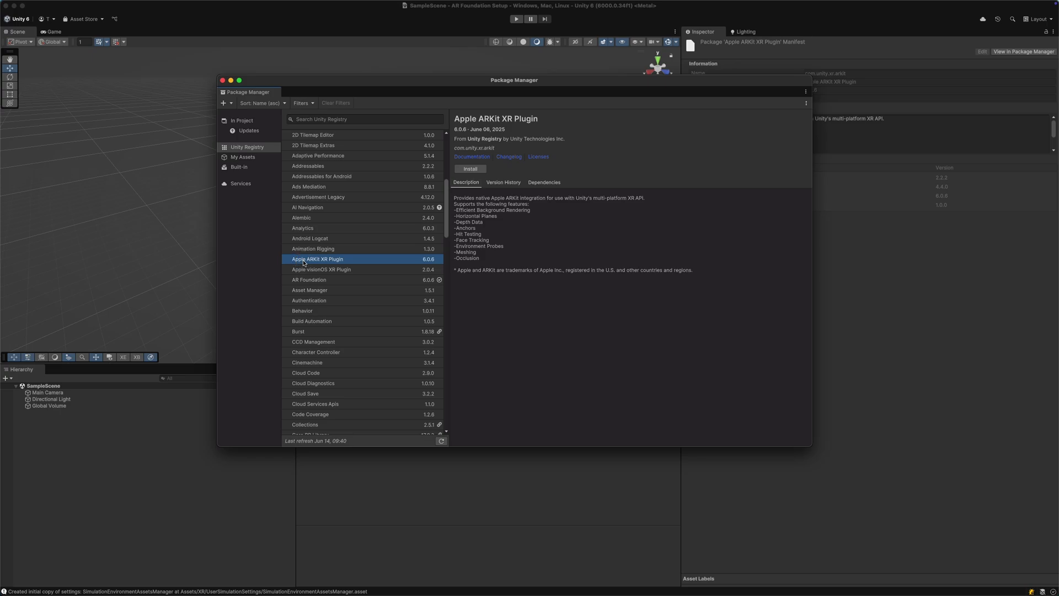
pyautogui.click(470, 168)
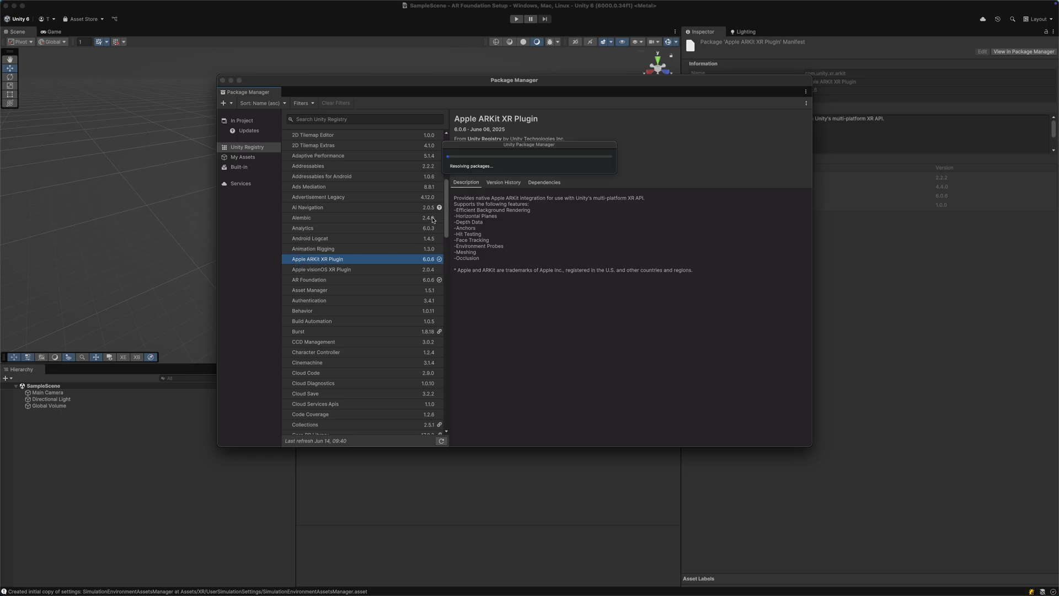
pyautogui.scroll(-5, 421, 245)
pyautogui.click(297, 269)
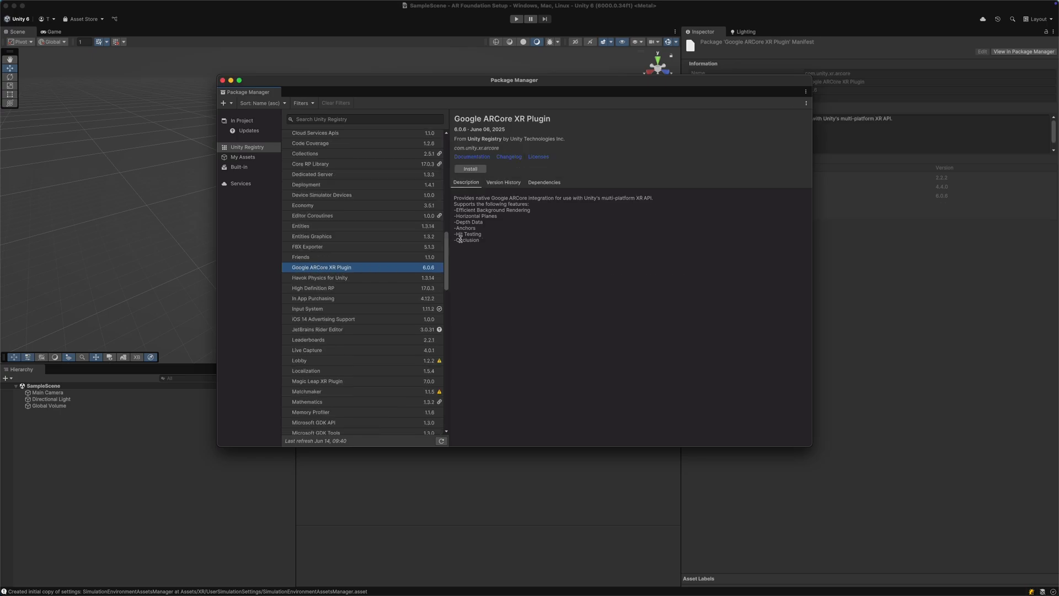
pyautogui.click(464, 170)
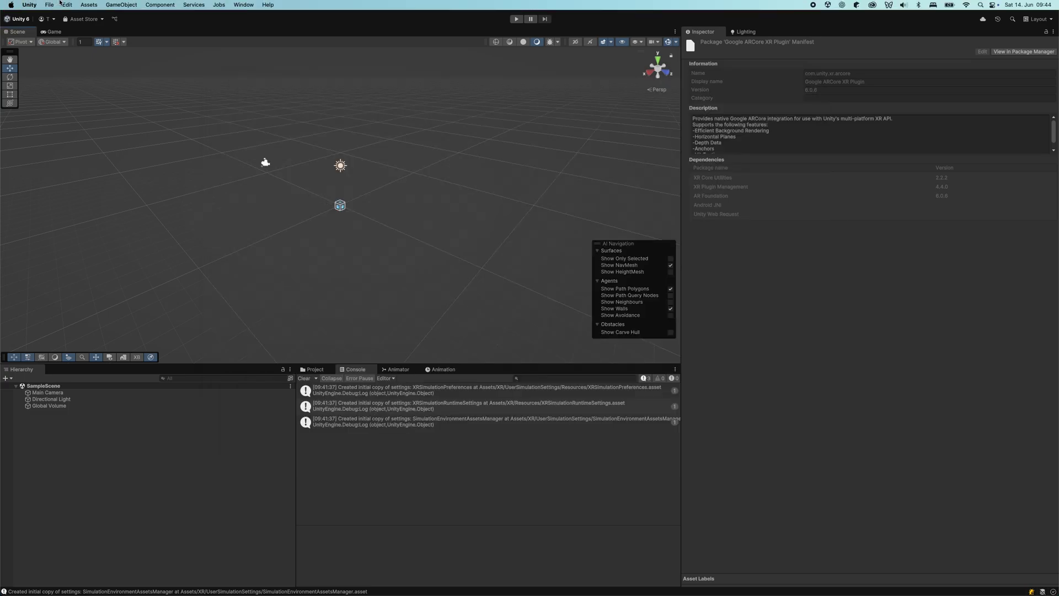
pyautogui.click(67, 5)
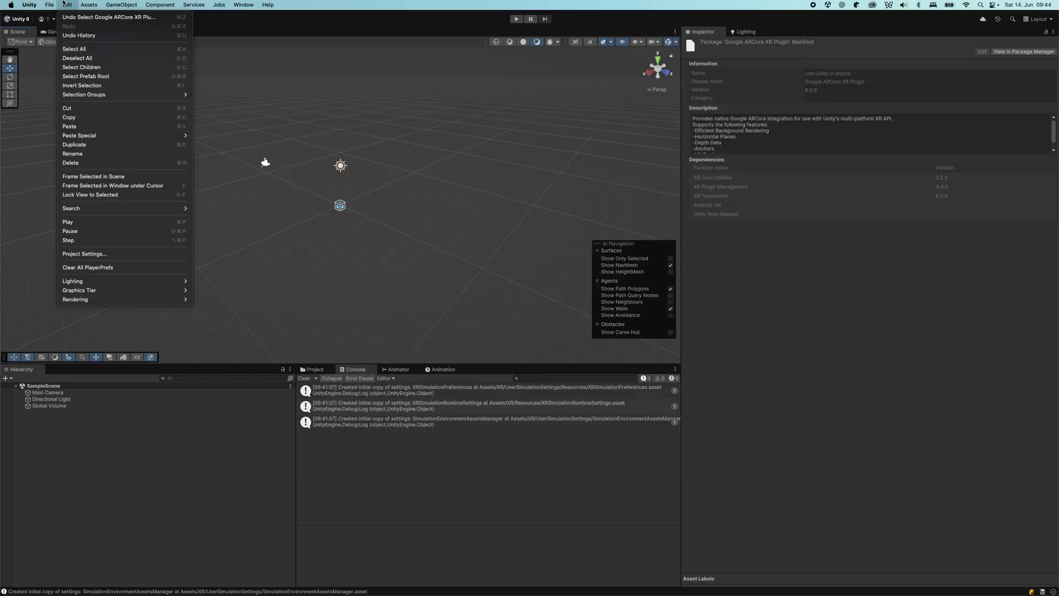
# Step: Enable XR Simulation for desktop, Google ARCore for Android and Apple ARKit for iOS providers
pyautogui.click(84, 254)
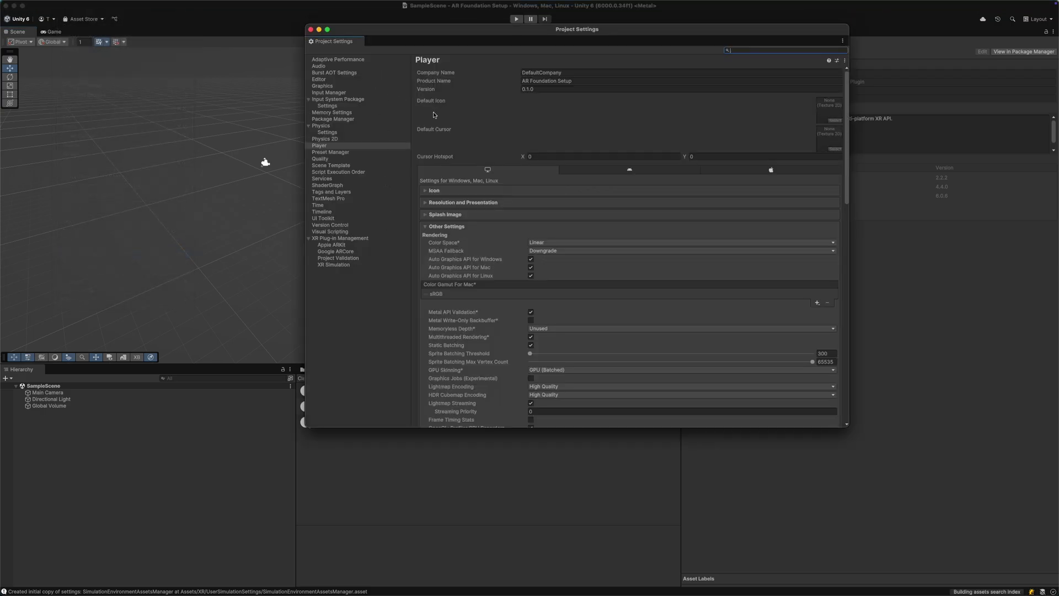
pyautogui.moveTo(451, 42); pyautogui.dragTo(431, 38)
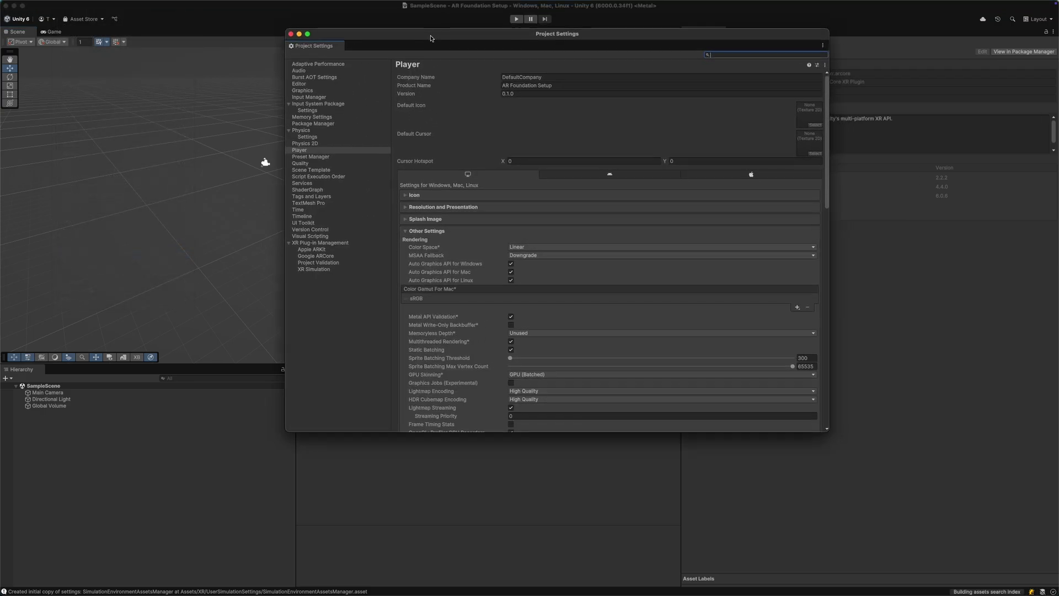
pyautogui.click(329, 243)
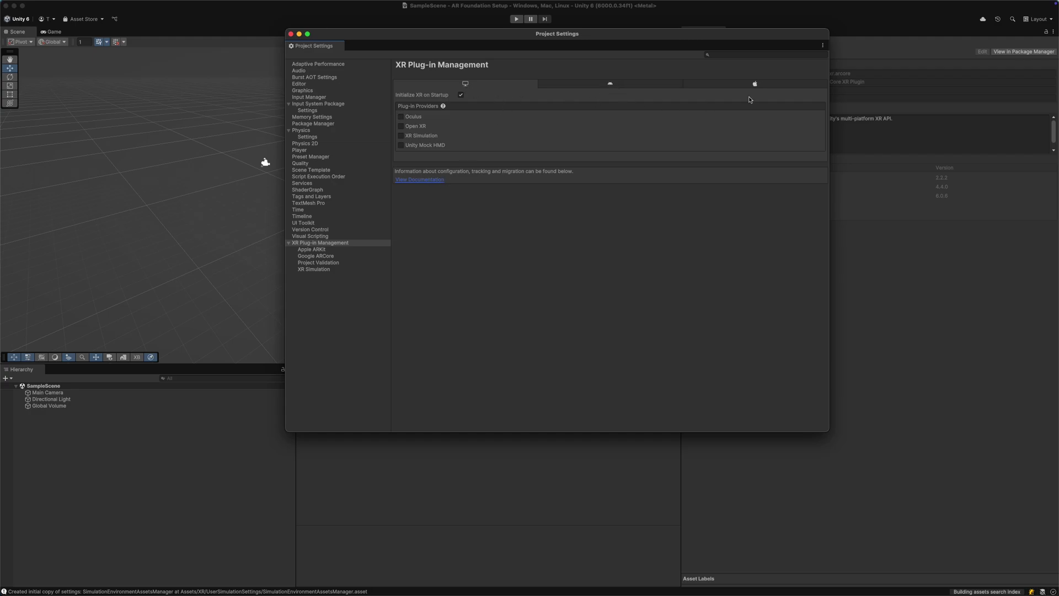
pyautogui.click(438, 137)
pyautogui.click(610, 84)
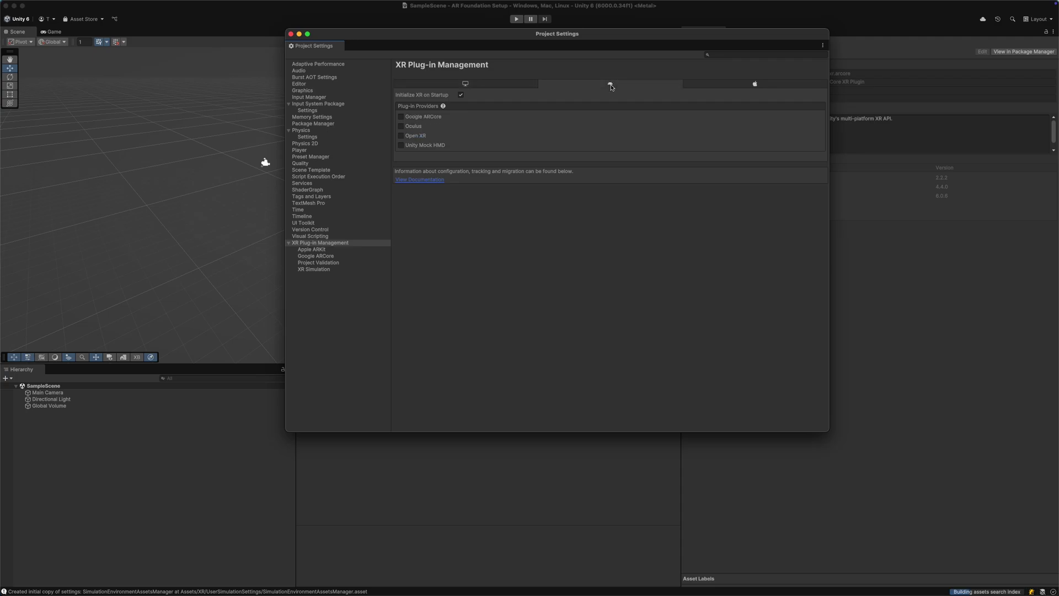
pyautogui.click(432, 119)
pyautogui.click(736, 86)
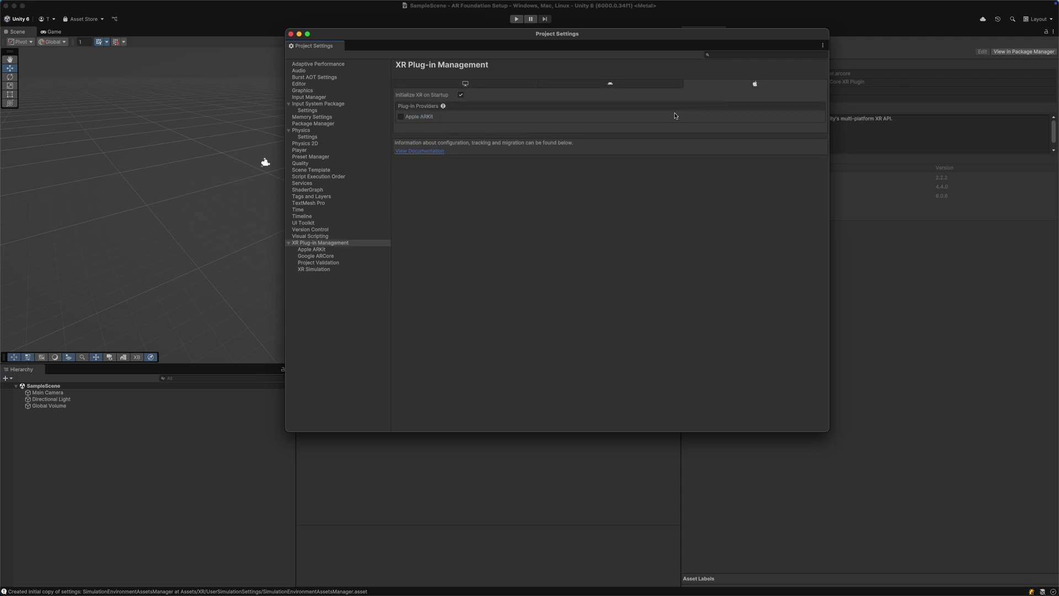
pyautogui.click(401, 117)
# Step: Fix all Android validation issues and the iOS ARKit camera-usage issue in Project Validation
pyautogui.click(333, 264)
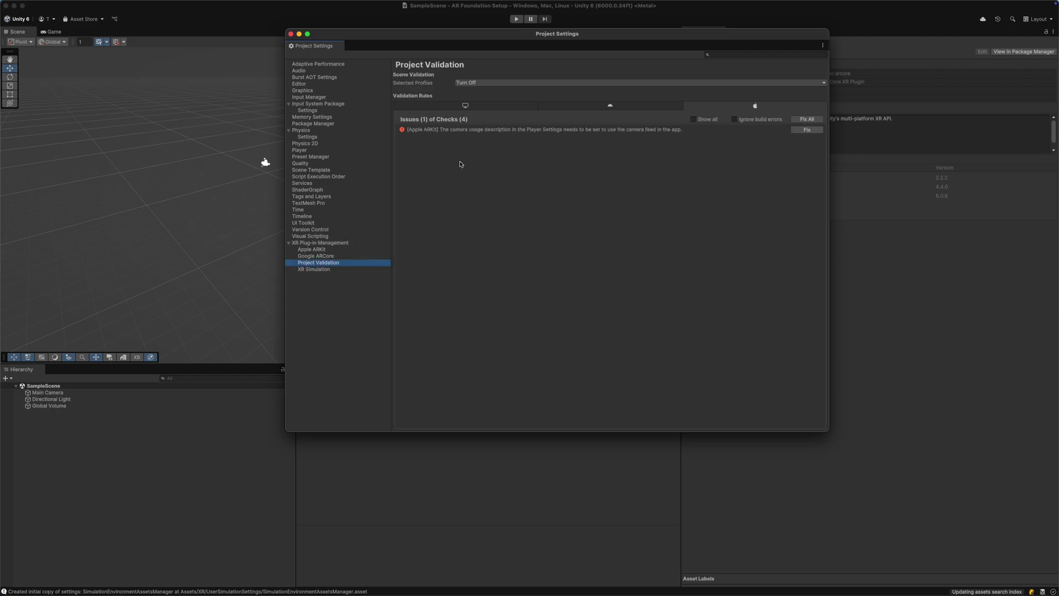
pyautogui.click(436, 106)
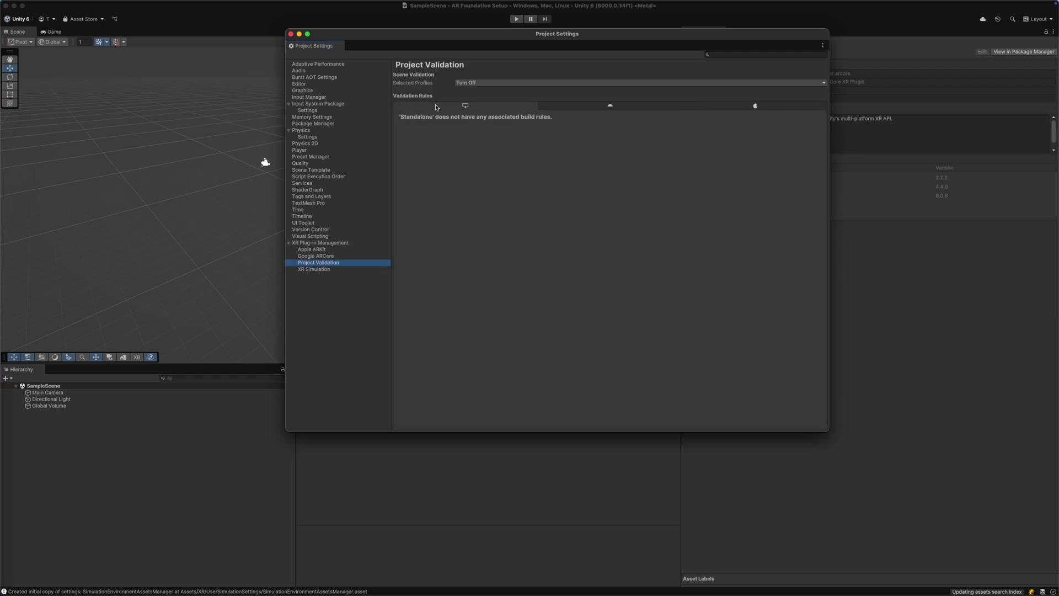
pyautogui.click(611, 106)
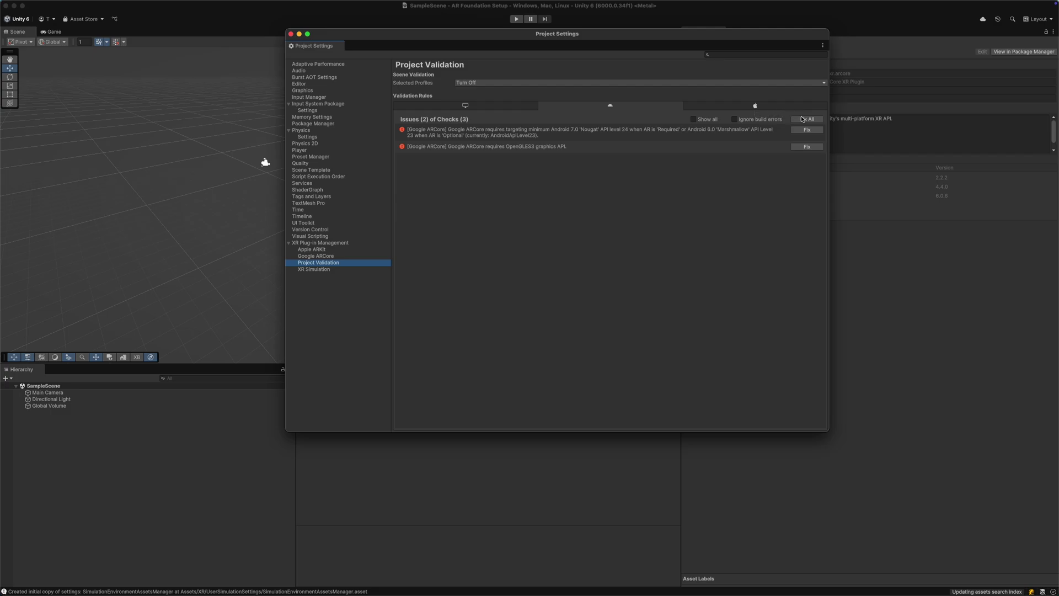
pyautogui.click(806, 119)
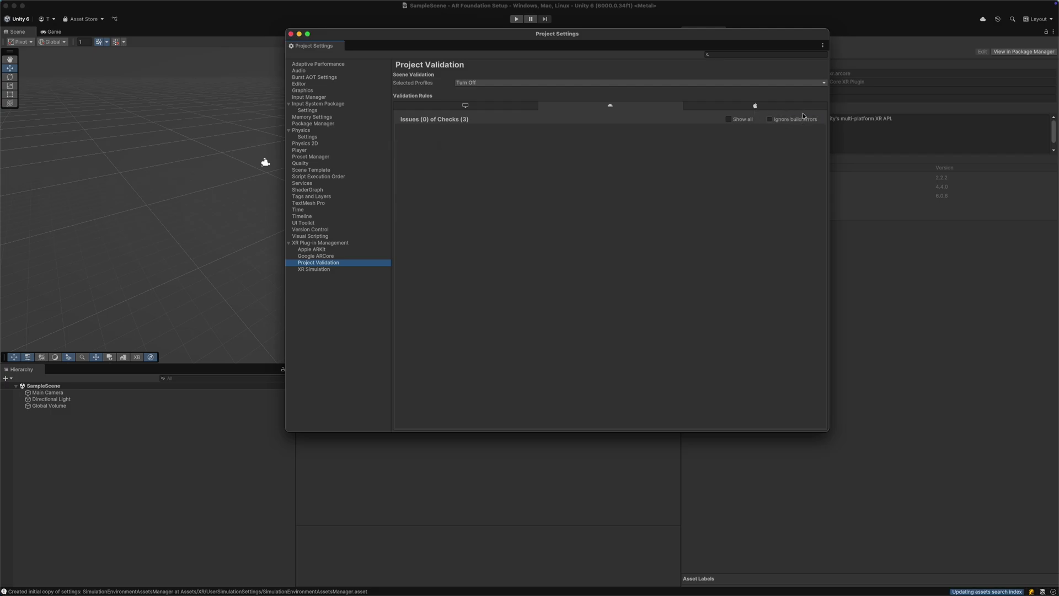
pyautogui.click(803, 107)
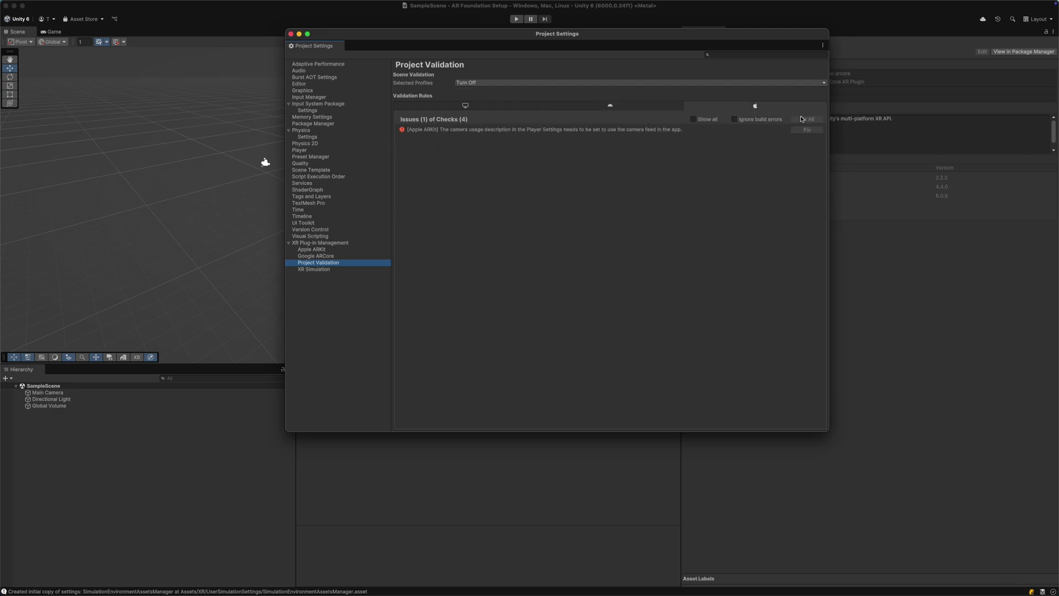
pyautogui.click(806, 119)
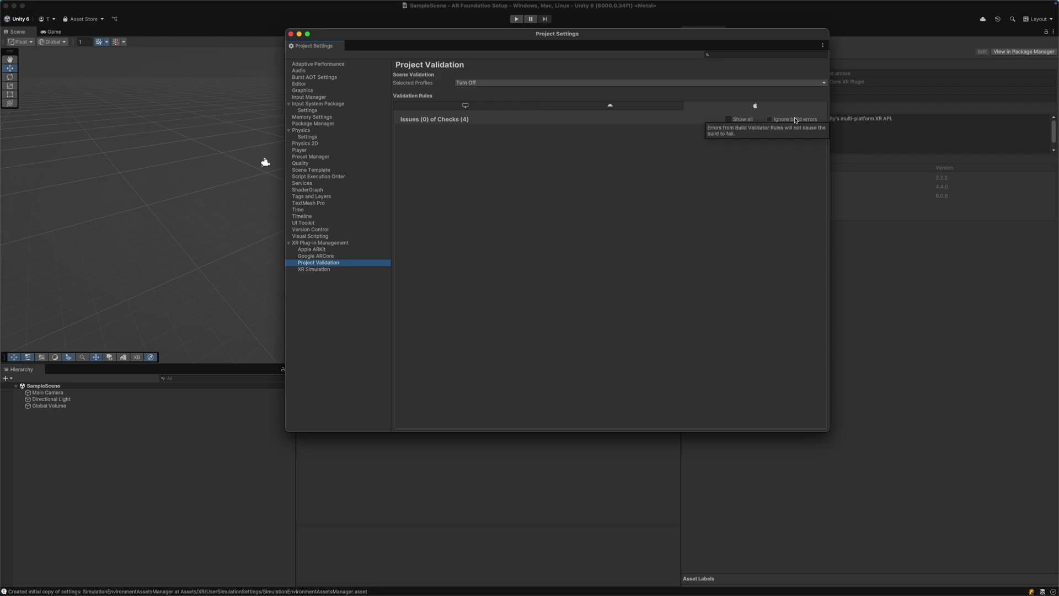
# Step: Keep Player Active Input Handling set to Both and close Project Settings
pyautogui.click(306, 150)
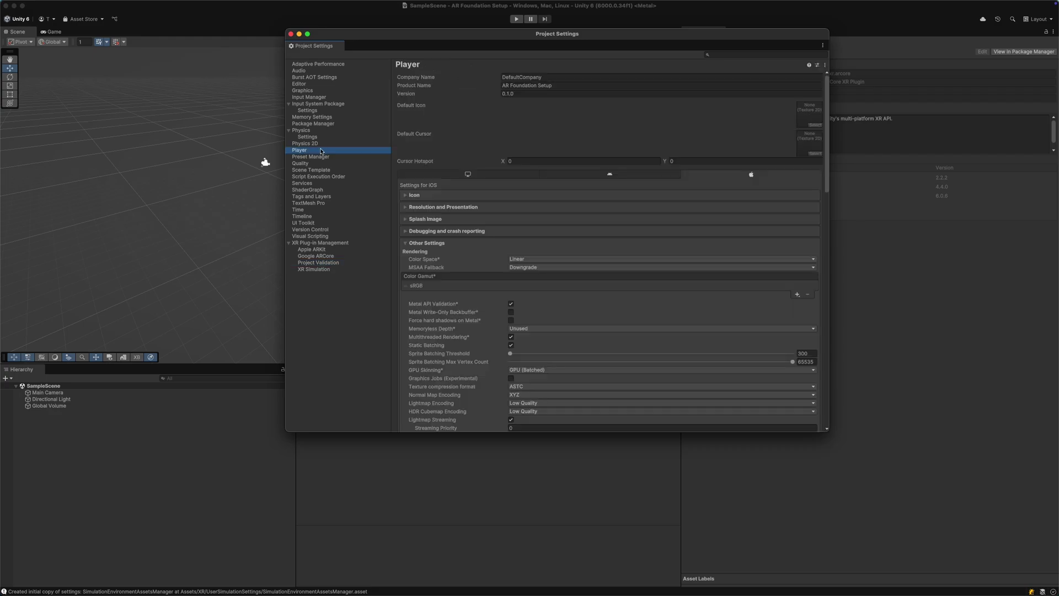
pyautogui.moveTo(826, 149); pyautogui.dragTo(816, 320)
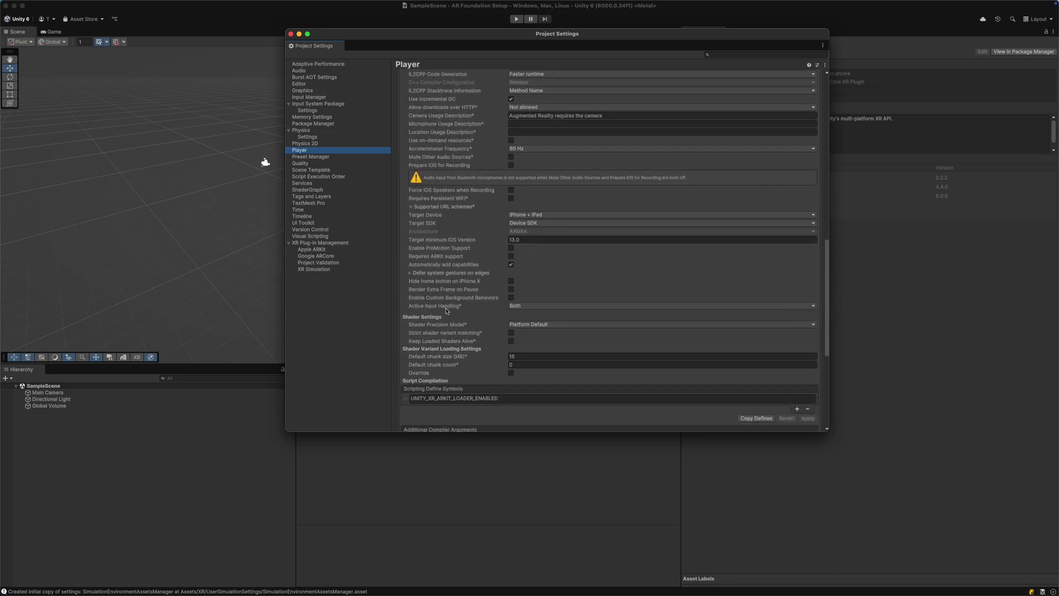
pyautogui.click(515, 306)
pyautogui.click(527, 309)
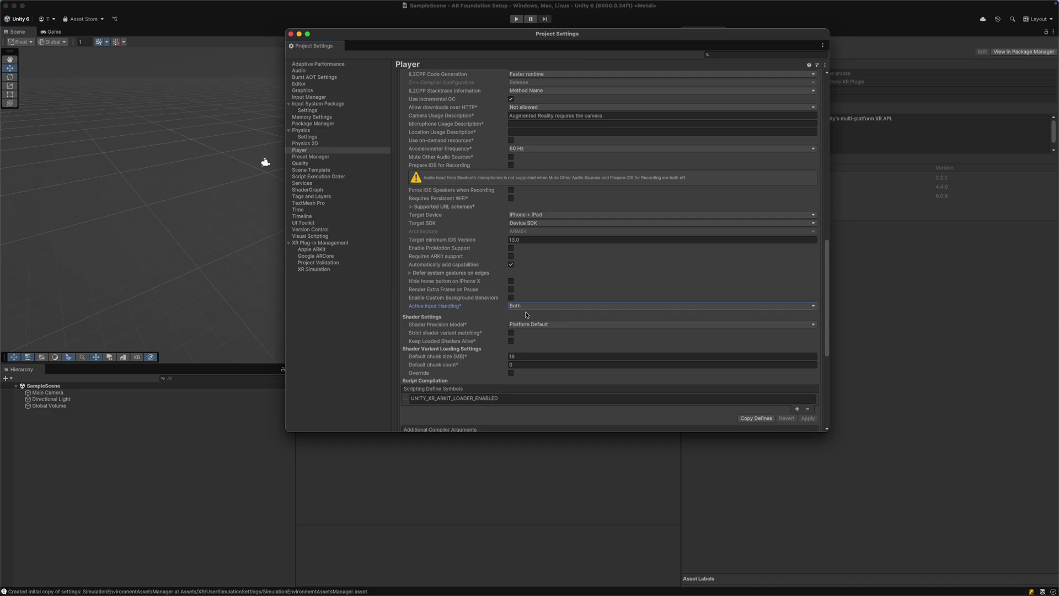
pyautogui.press('super+w')
# Step: Delete the Main Camera and add an XR Origin (Mobile AR) to the scene
pyautogui.click(49, 392)
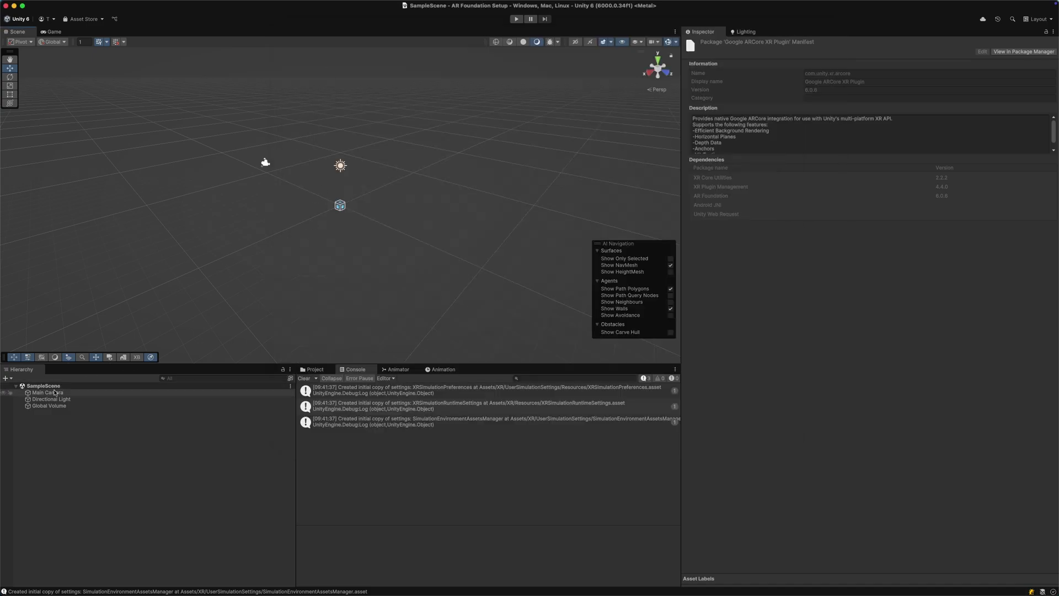
pyautogui.press('super+BackSpace')
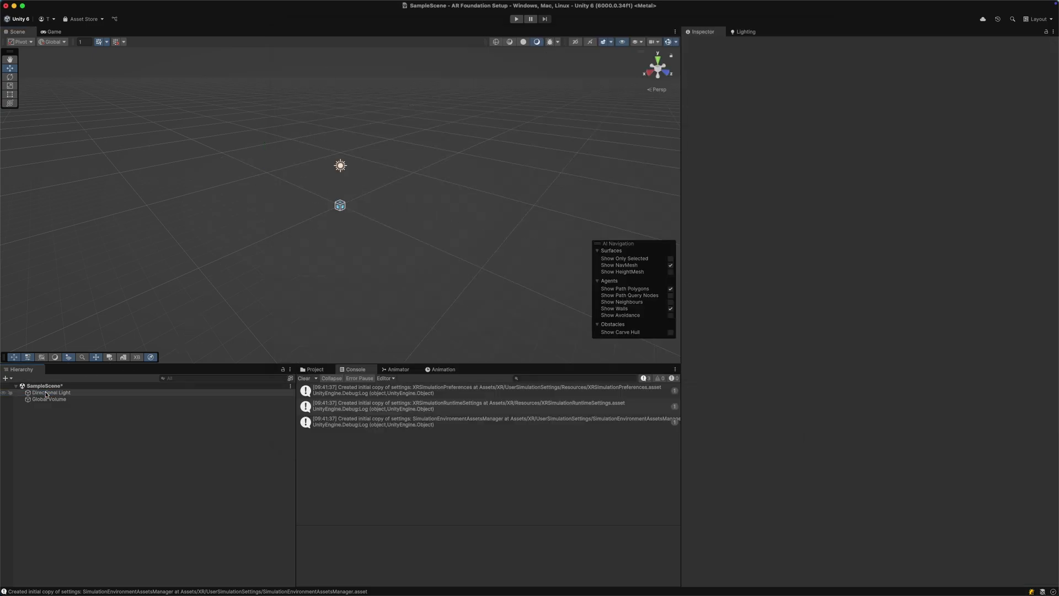
pyautogui.rightClick(56, 422)
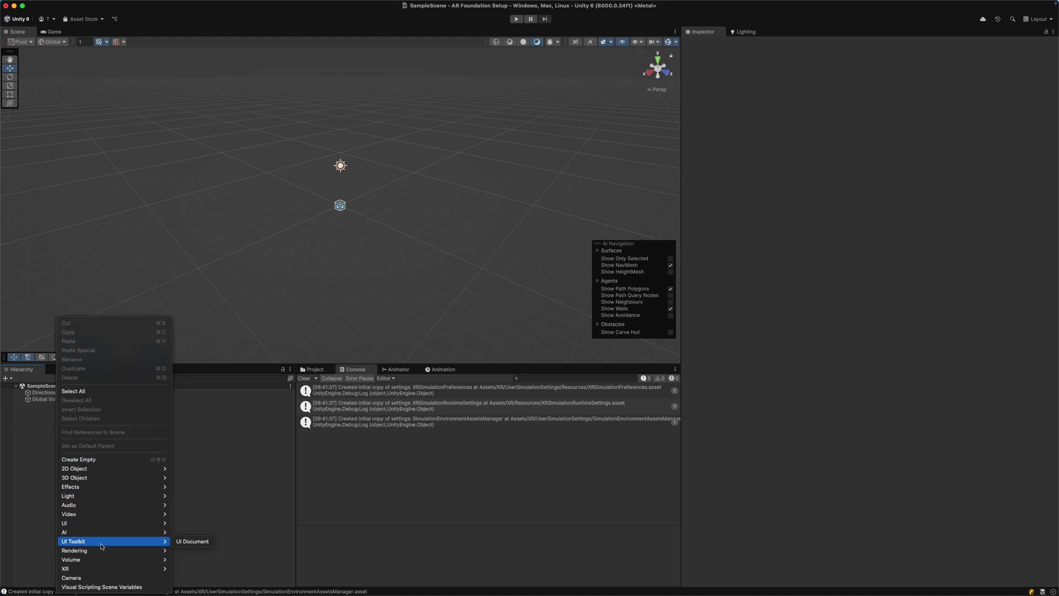
pyautogui.moveTo(100, 571)
pyautogui.click(203, 587)
pyautogui.press('Return')
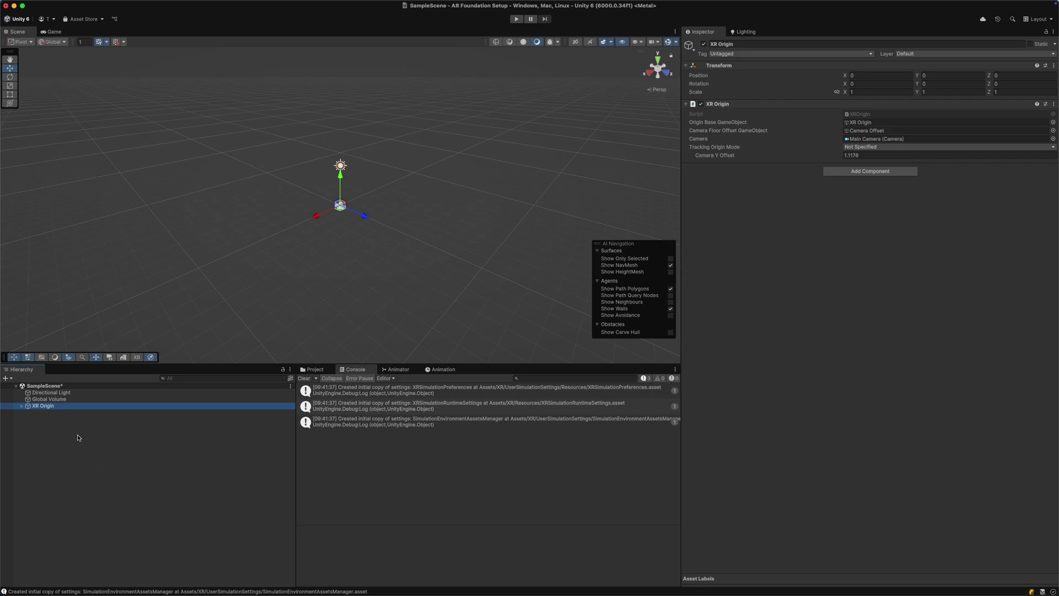
# Step: Add an AR Session object to the scene
pyautogui.rightClick(78, 437)
pyautogui.moveTo(129, 569)
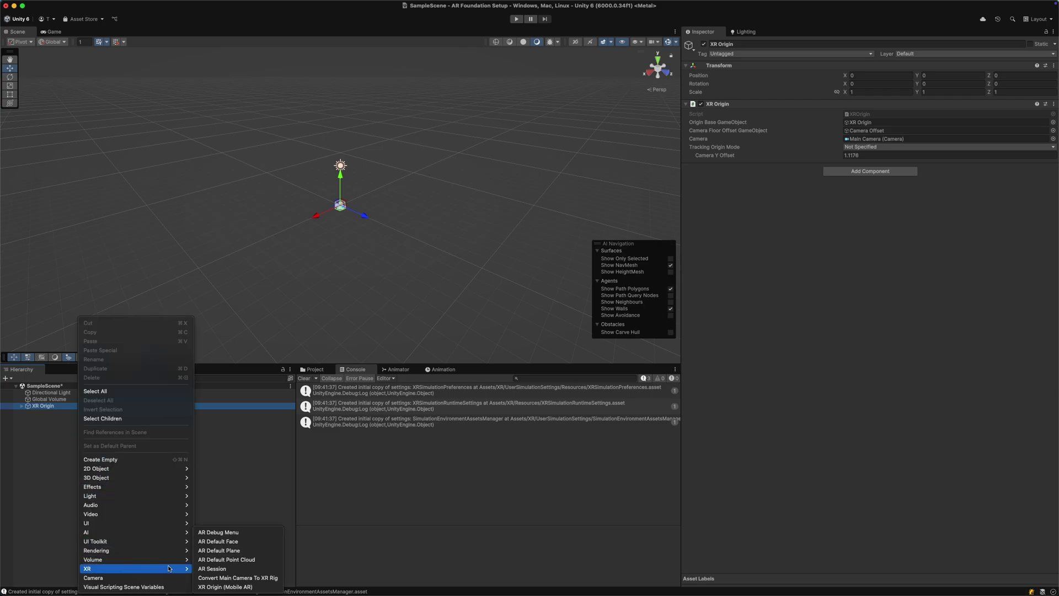
pyautogui.click(234, 568)
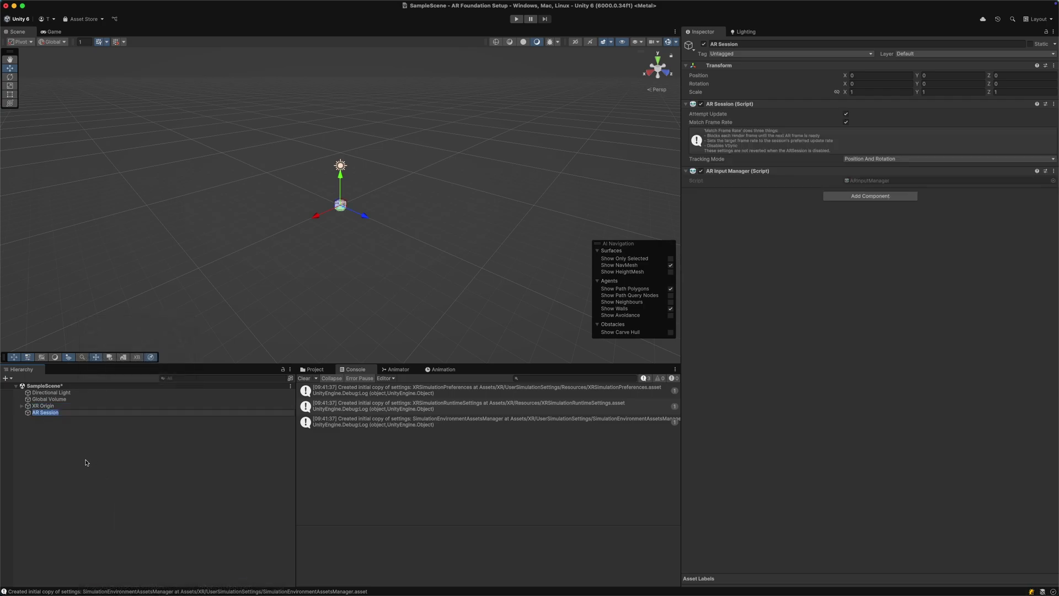
pyautogui.click(85, 463)
# Step: Open the XR Environment view and import the sample simulation environments package
pyautogui.click(241, 3)
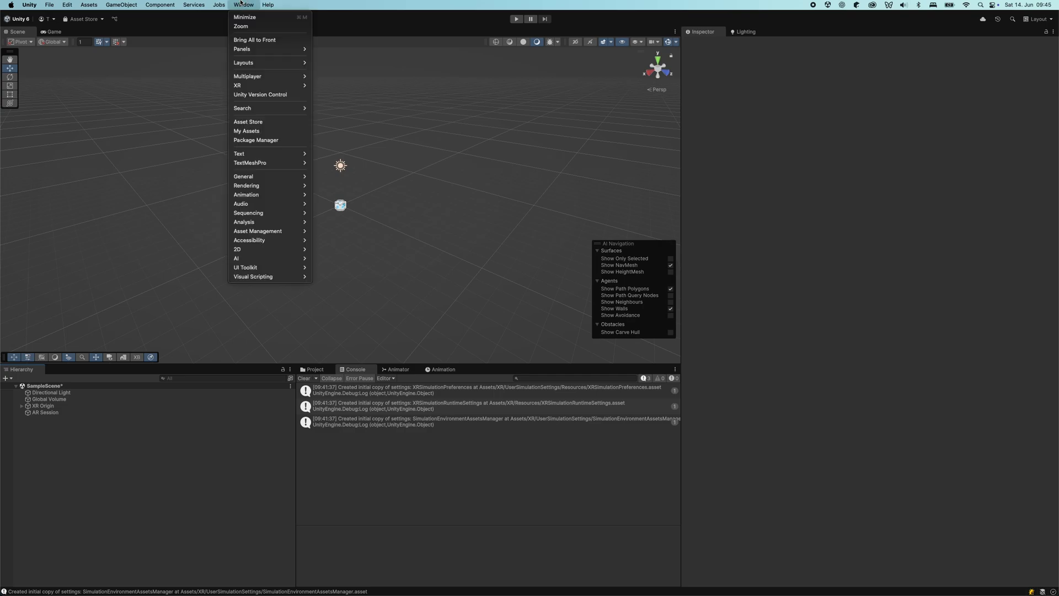
pyautogui.moveTo(264, 86)
pyautogui.moveTo(340, 86)
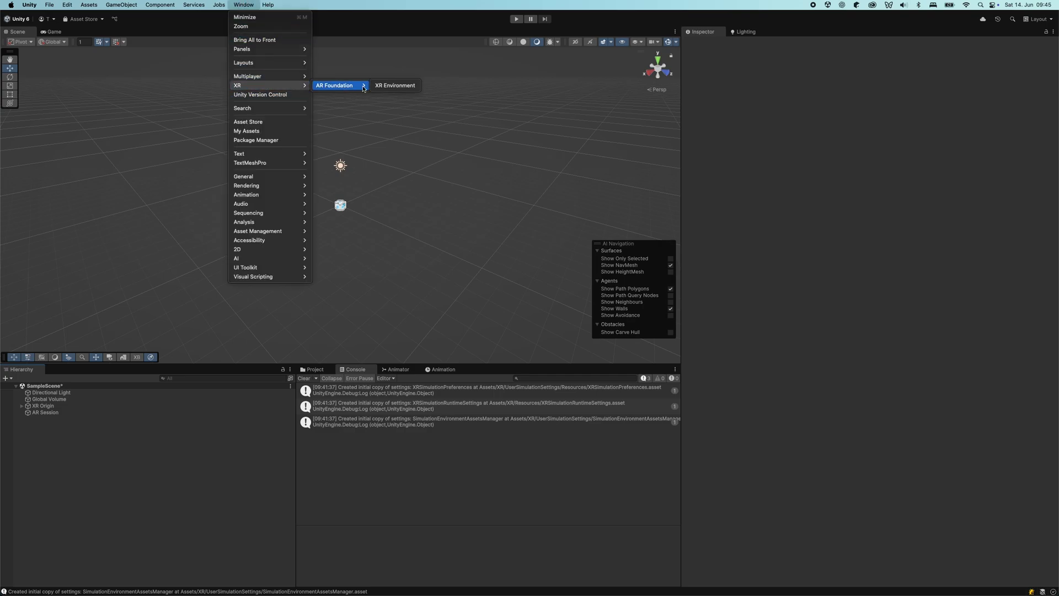
pyautogui.click(390, 86)
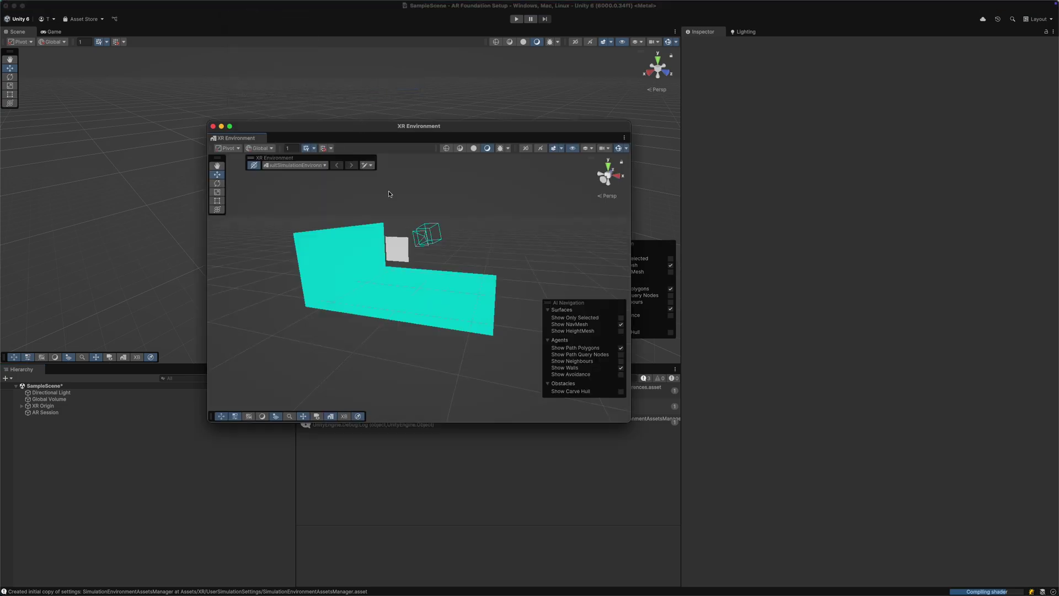
pyautogui.click(313, 165)
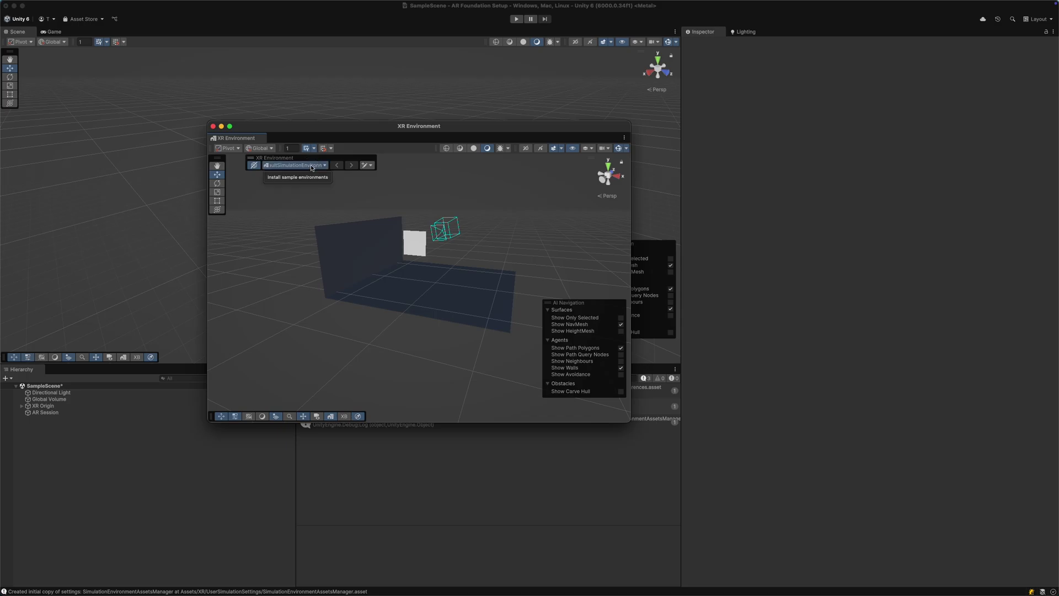
pyautogui.click(311, 177)
pyautogui.click(396, 271)
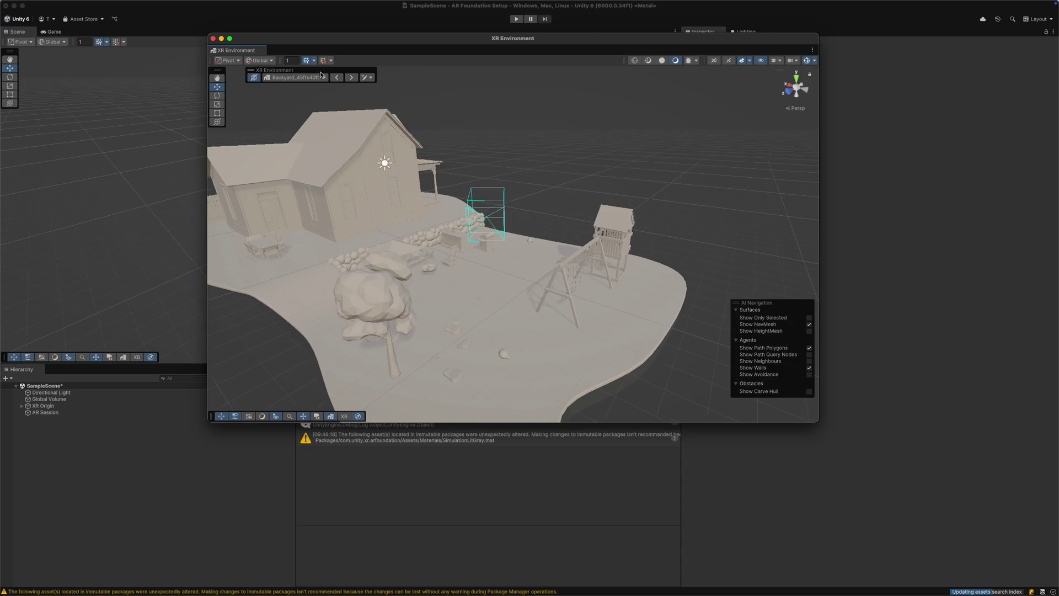
# Step: Check the simulation environment list and select the Settings folder in Assets
pyautogui.click(322, 78)
pyautogui.moveTo(321, 97)
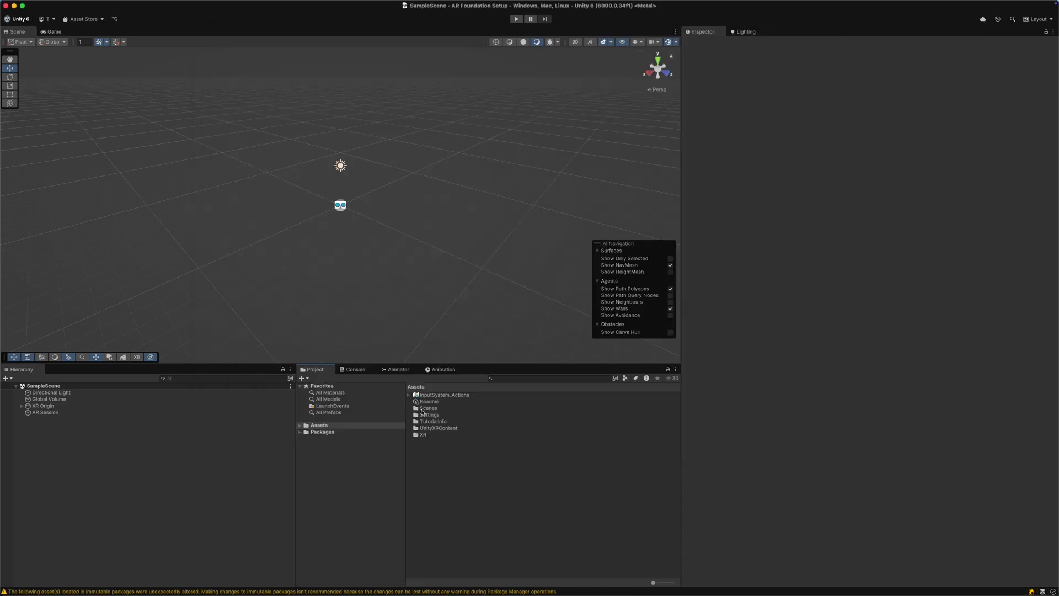
pyautogui.click(425, 415)
# Step: Add the AR Background Renderer Feature to Mobile_Renderer in Assets/Settings
pyautogui.doubleClick(425, 415)
pyautogui.click(440, 401)
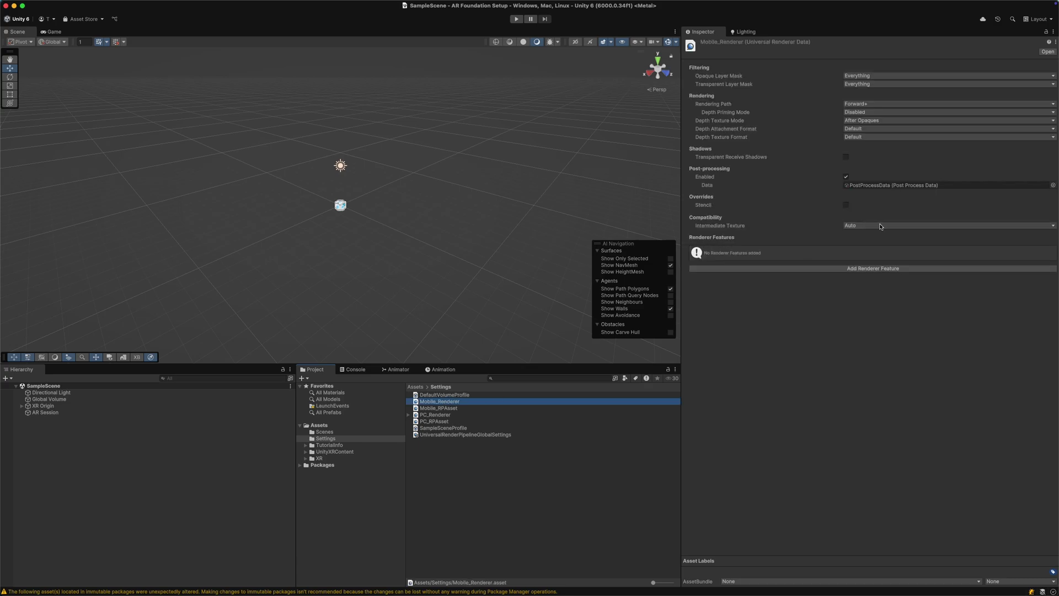
pyautogui.click(837, 268)
pyautogui.click(840, 300)
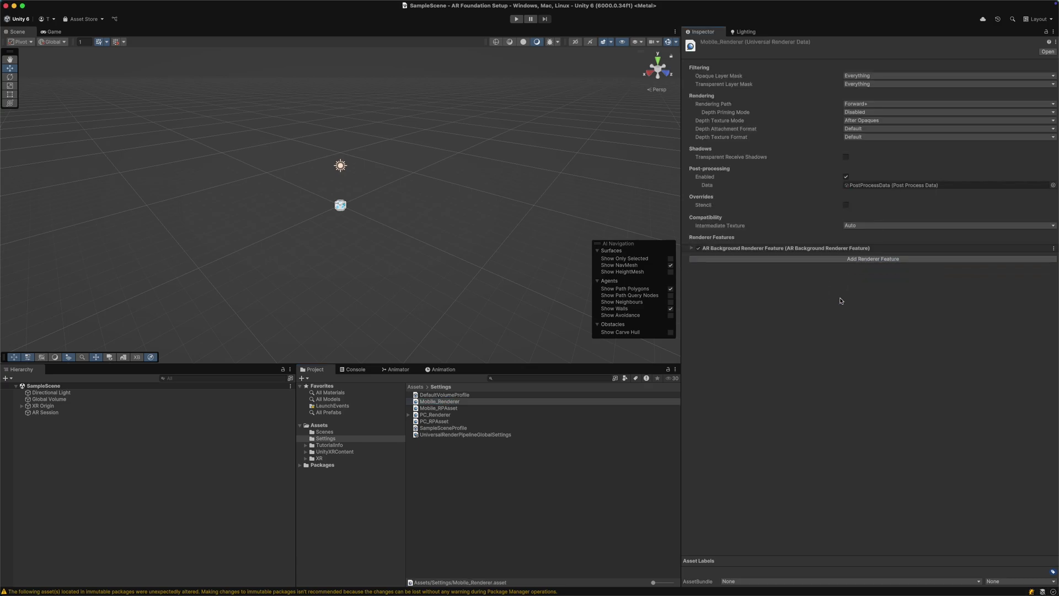
# Step: Add a renderer feature to PC_Renderer and run the scene in Play mode
pyautogui.click(440, 415)
pyautogui.click(799, 258)
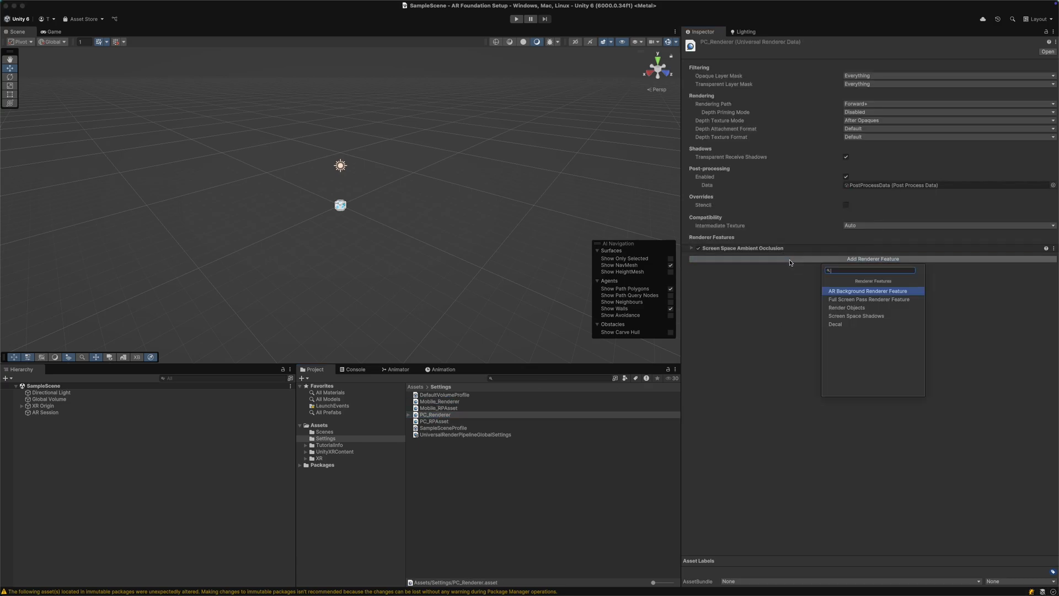
pyautogui.click(854, 290)
pyautogui.click(517, 18)
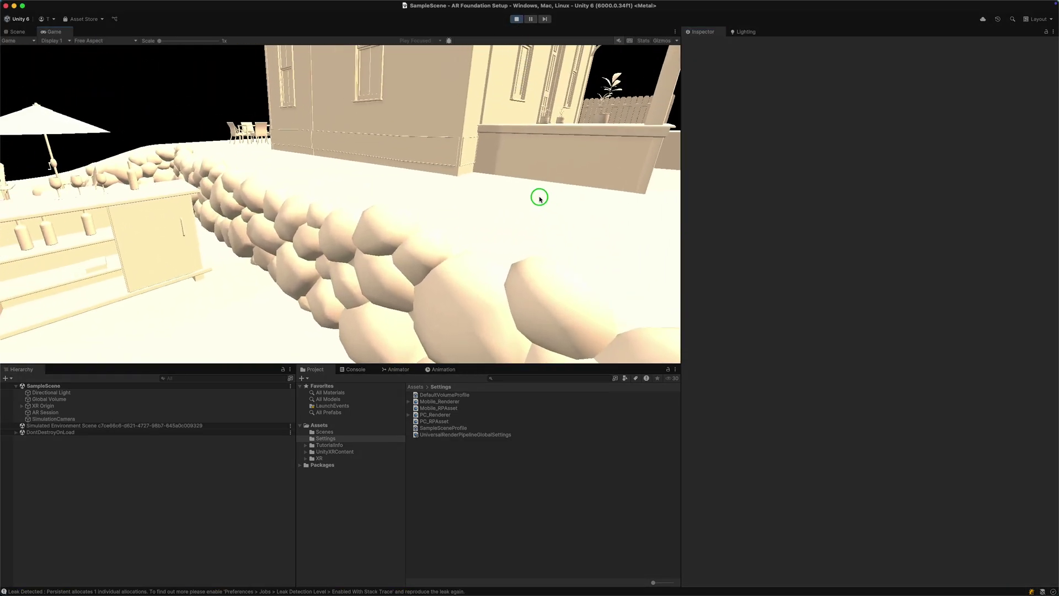
# Step: Stop Play mode, set the Directional Light intensity to 1, and play the backyard scene again
pyautogui.moveTo(379, 186); pyautogui.dragTo(424, 187, button='right')
pyautogui.click(513, 22)
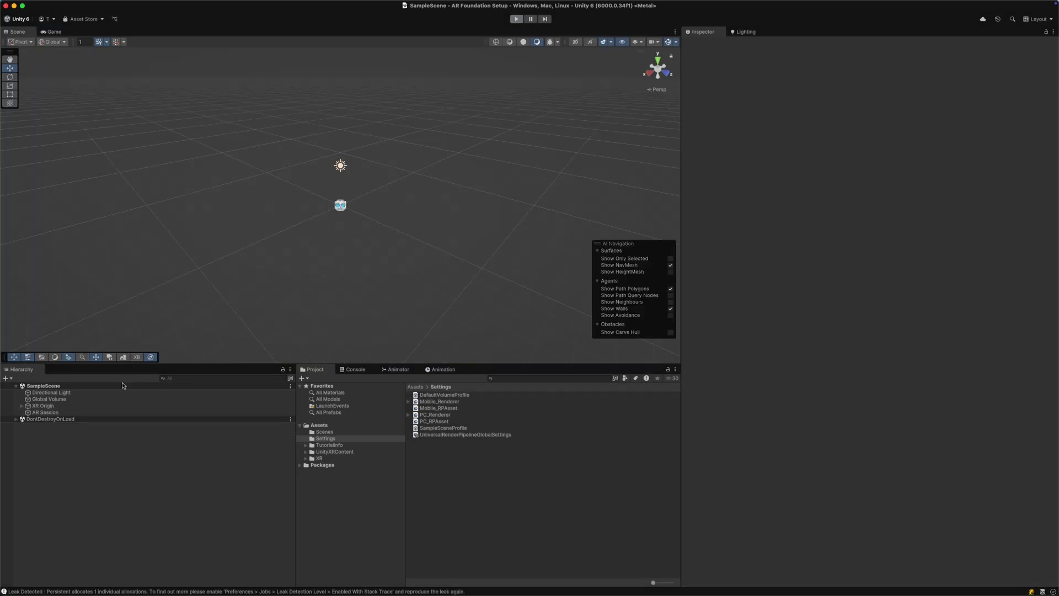
pyautogui.click(857, 183)
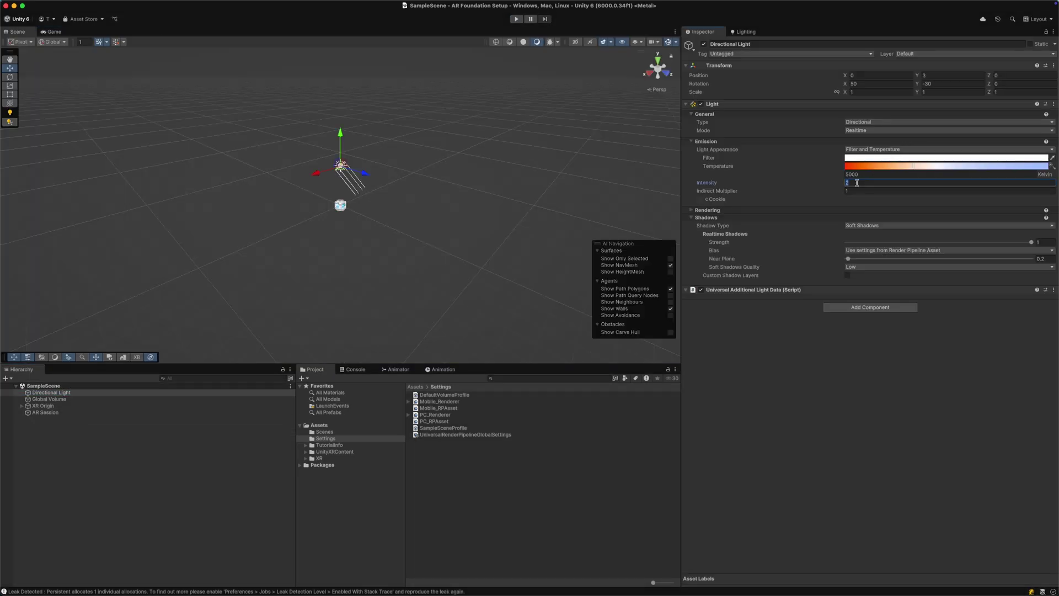
pyautogui.write('1')
pyautogui.press('Return')
pyautogui.click(516, 19)
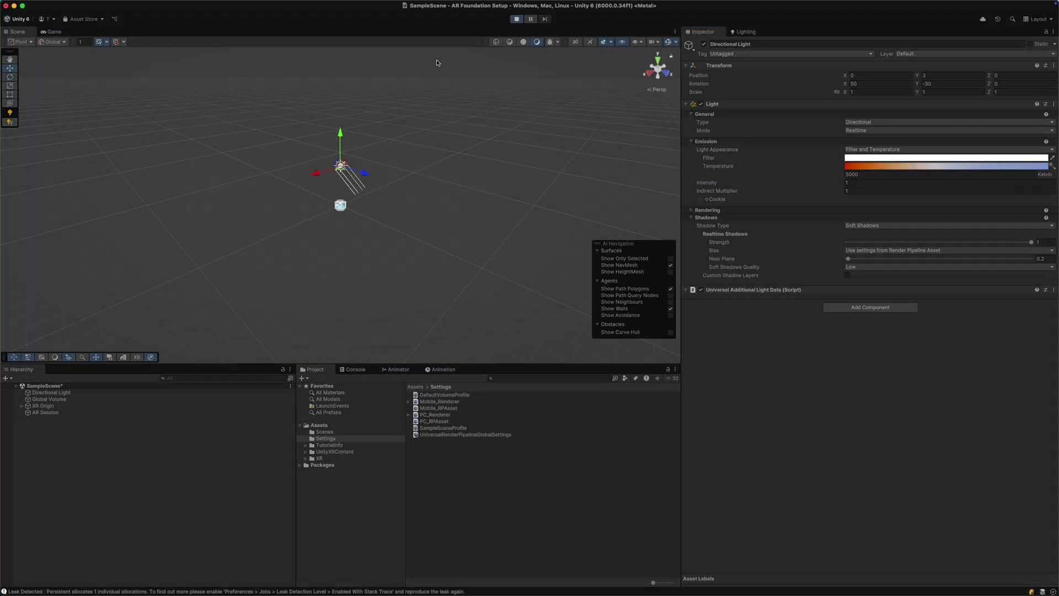